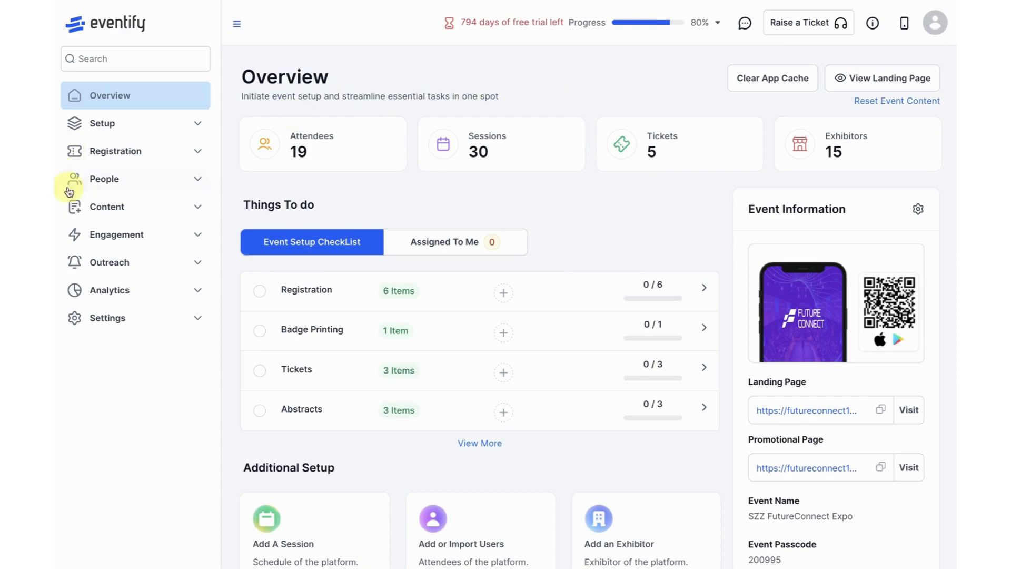
- Open the event's Schedules content and check the configured schedule dates without changing them
{"action": "left_click", "coordinate": [100, 206]}
{"action": "left_click", "coordinate": [125, 234]}
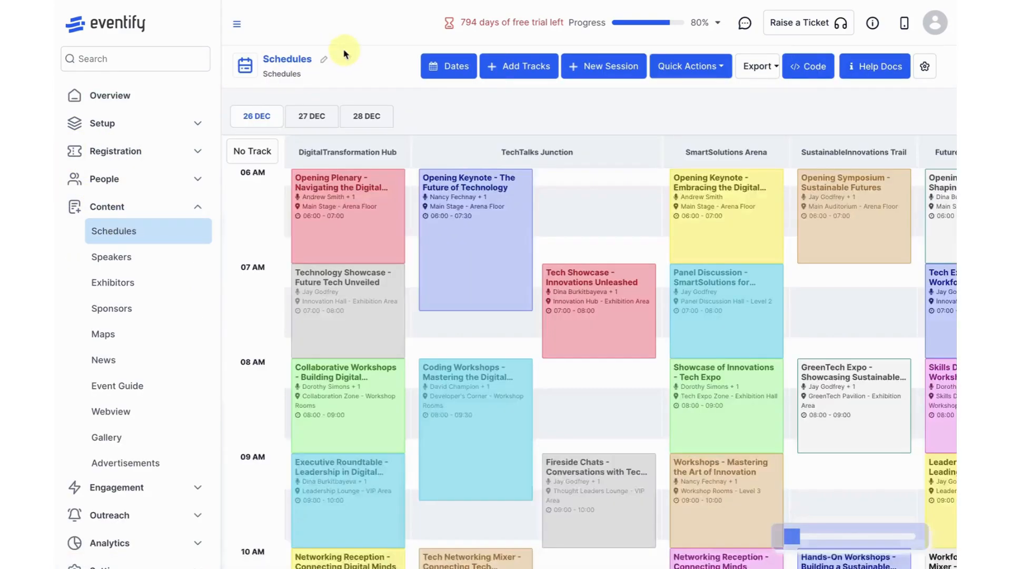
{"action": "left_click", "coordinate": [438, 67]}
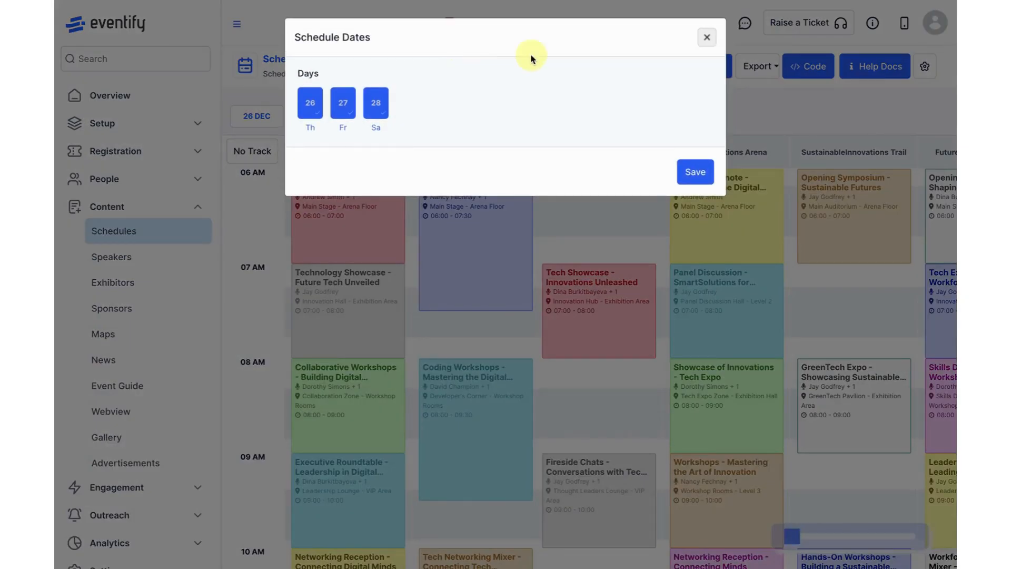
{"action": "left_click", "coordinate": [706, 37]}
{"action": "left_click", "coordinate": [489, 73]}
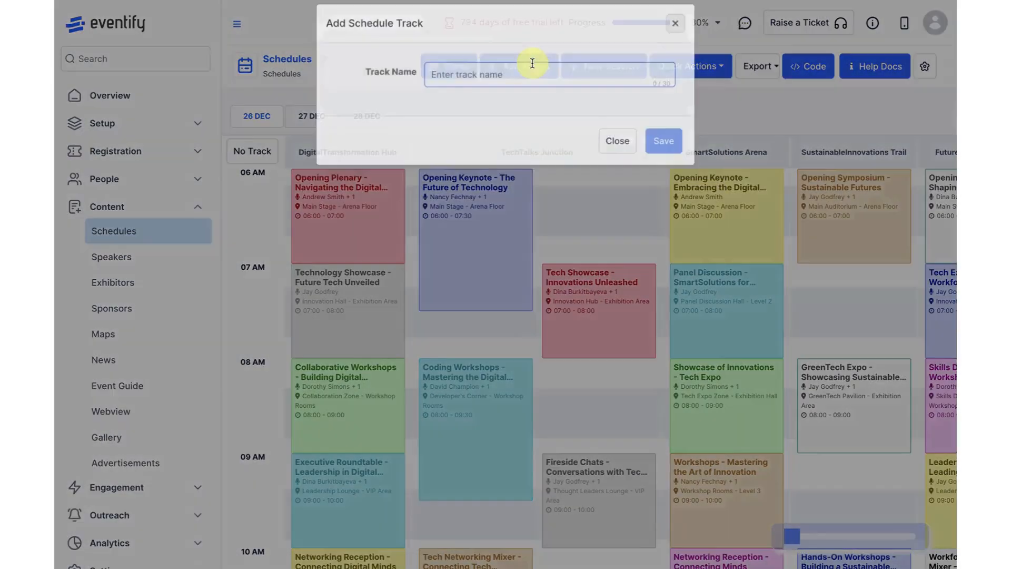
{"action": "type", "text": "track"}
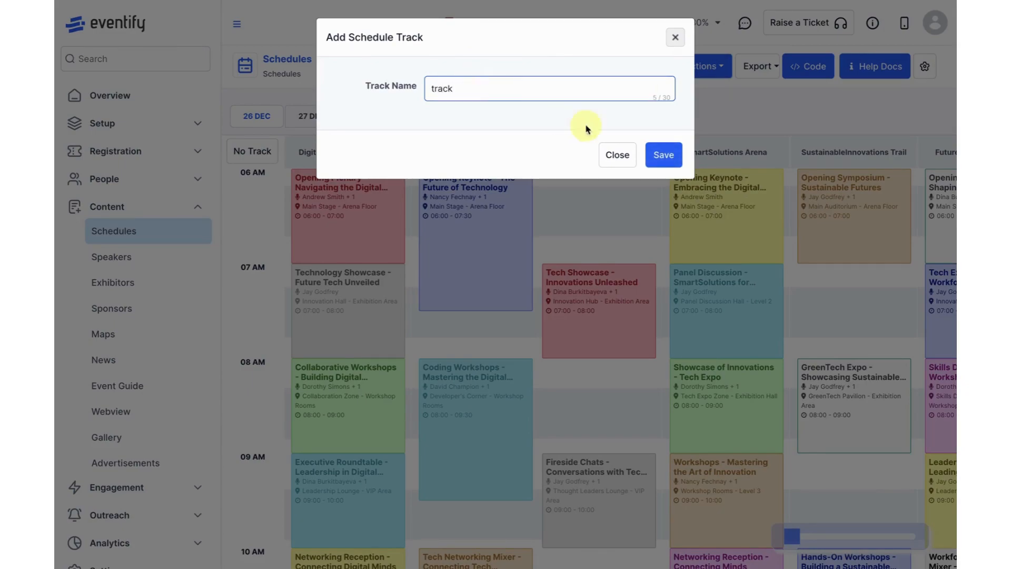
{"action": "left_click", "coordinate": [673, 38]}
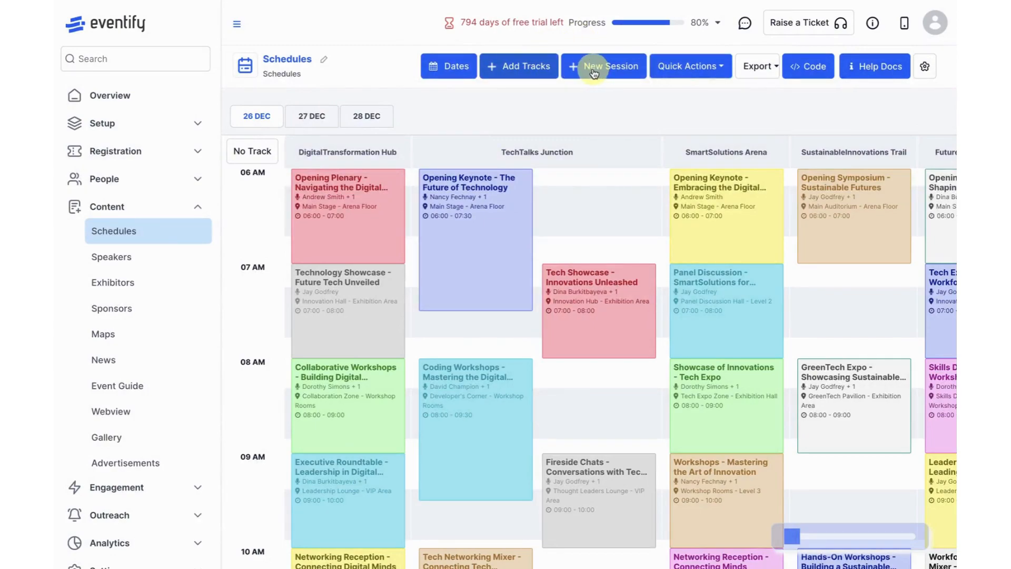
- Start a new track session dated 28 Dec and assign it to the Innovation Junction: Tomorrow track
{"action": "left_click", "coordinate": [593, 73]}
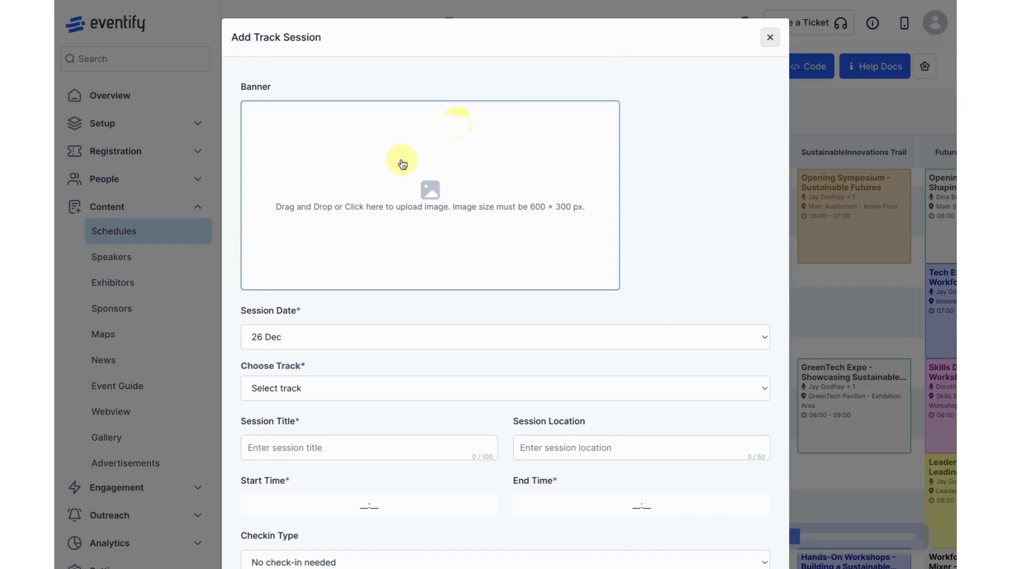
{"action": "scroll", "coordinate": [517, 162], "scroll_direction": "down", "scroll_amount": 3}
{"action": "left_click", "coordinate": [523, 168]}
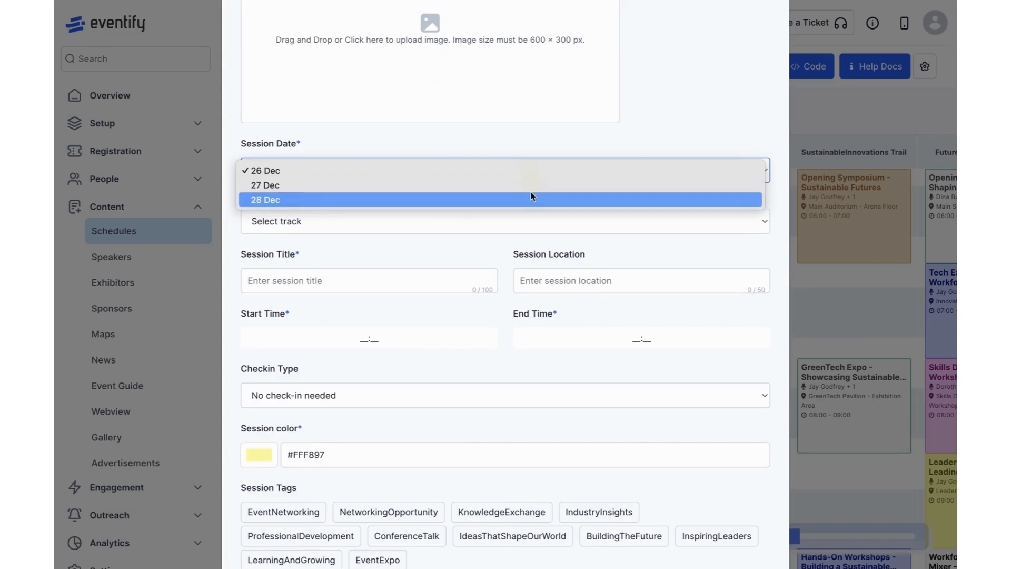
{"action": "left_click", "coordinate": [531, 200]}
{"action": "left_click", "coordinate": [508, 220]}
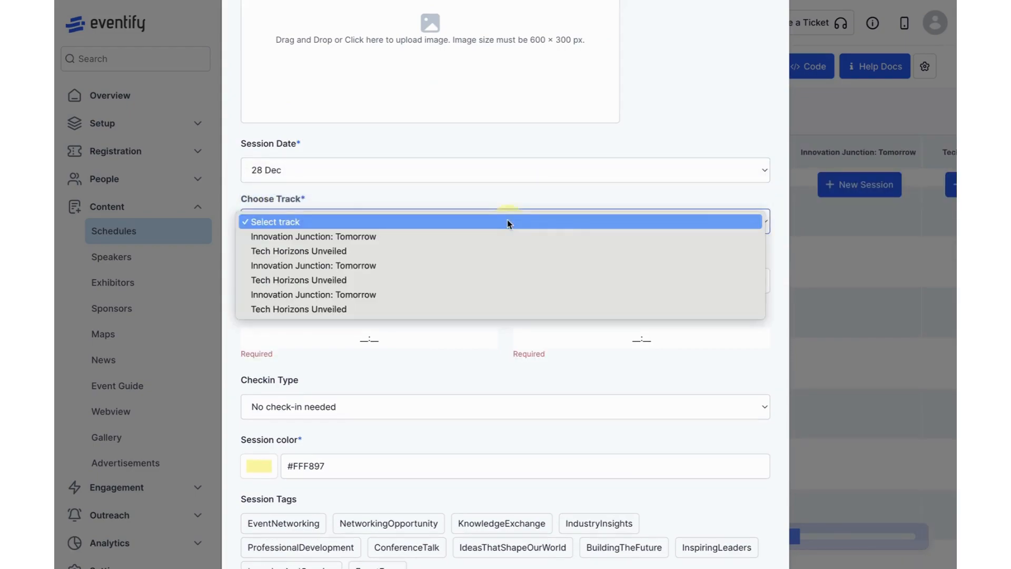
{"action": "left_click", "coordinate": [517, 266]}
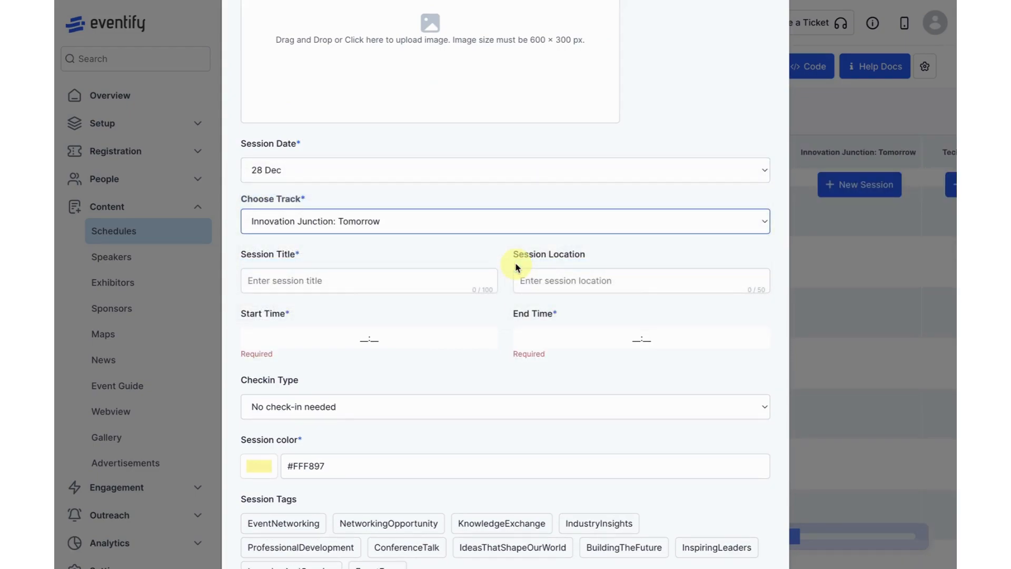
- Enter "Title" as the session title and set the start time to 11:11 and the end time to 12:12
{"action": "left_click", "coordinate": [315, 281]}
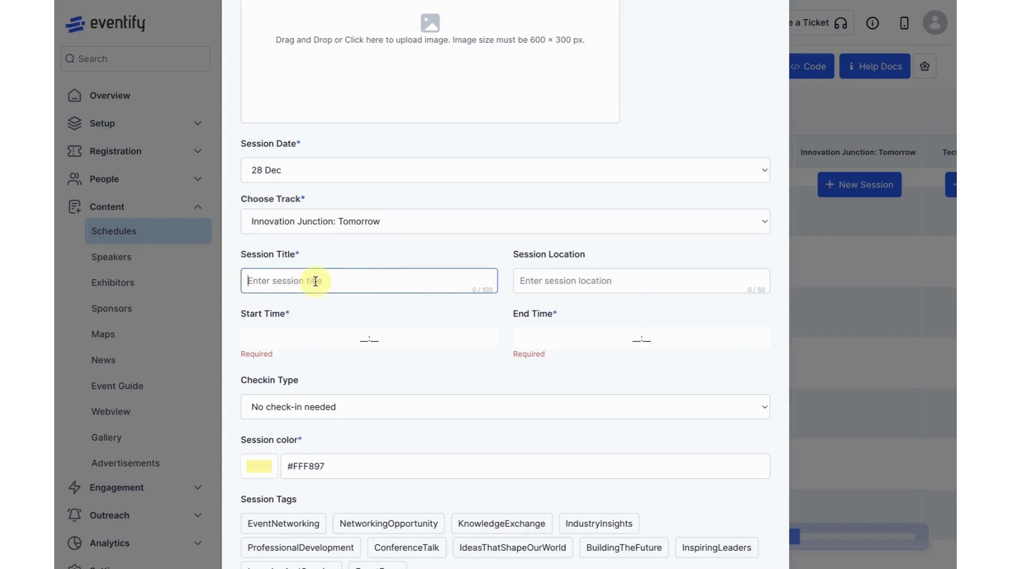
{"action": "type", "text": "Title"}
{"action": "left_click", "coordinate": [591, 283]}
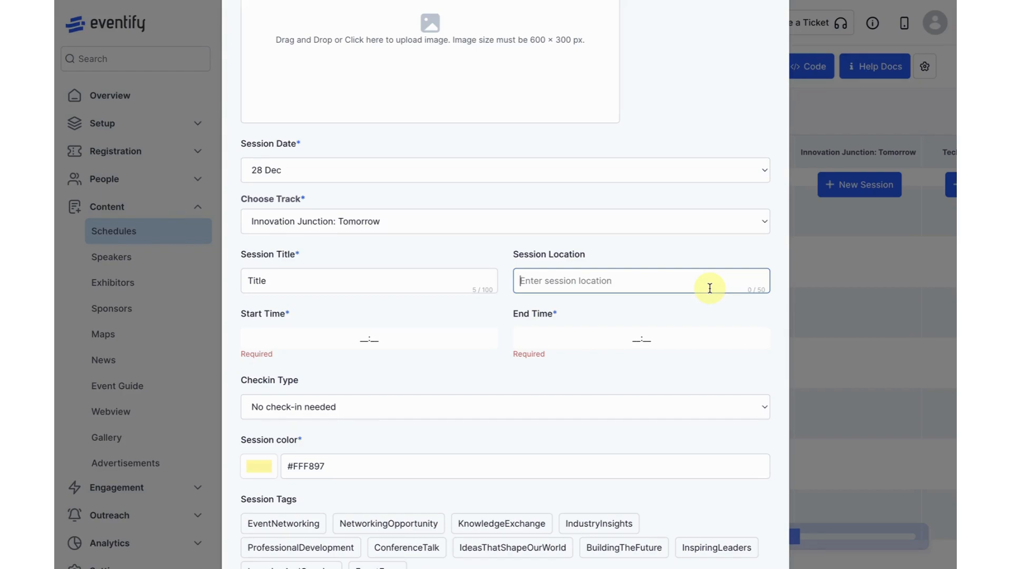
{"action": "left_click", "coordinate": [345, 332]}
{"action": "type", "text": "1111"}
{"action": "left_click", "coordinate": [567, 342]}
{"action": "type", "text": "1212"}
{"action": "left_click", "coordinate": [383, 401]}
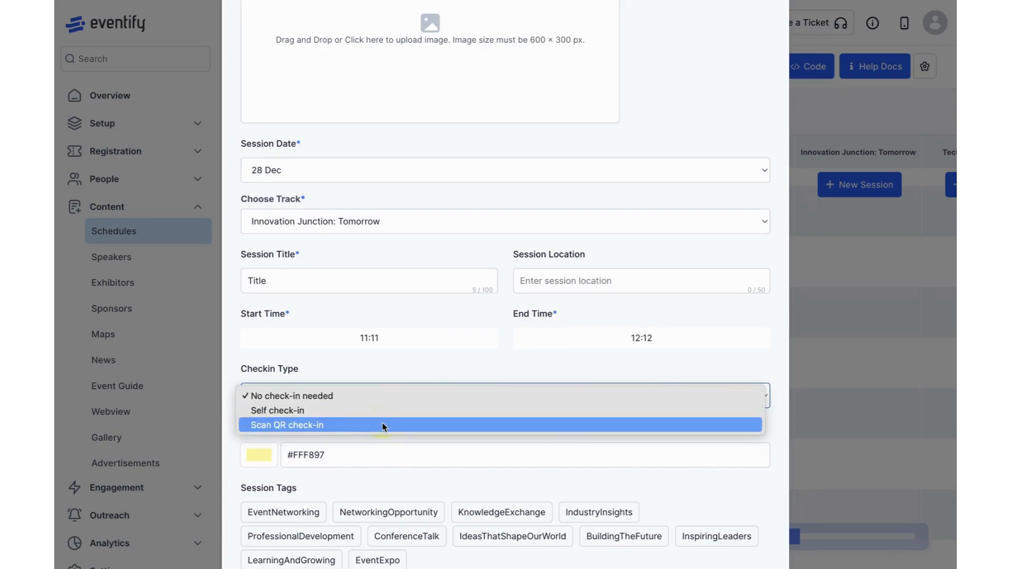
{"action": "left_click", "coordinate": [413, 378]}
- Set the session color to #d8c5fc and tag the session with NetworkingOpportunity and KnowledgeExchange
{"action": "scroll", "coordinate": [416, 347], "scroll_direction": "down", "scroll_amount": 3}
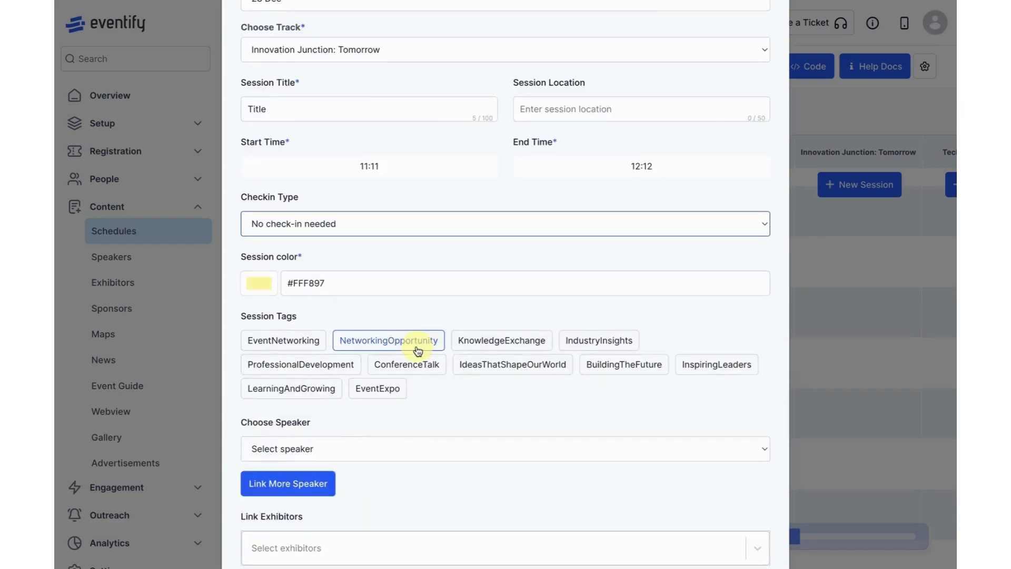
{"action": "left_click", "coordinate": [264, 291]}
{"action": "left_click", "coordinate": [325, 304]}
{"action": "left_click", "coordinate": [409, 341]}
{"action": "left_click", "coordinate": [483, 341]}
{"action": "scroll", "coordinate": [497, 344], "scroll_direction": "down", "scroll_amount": 2}
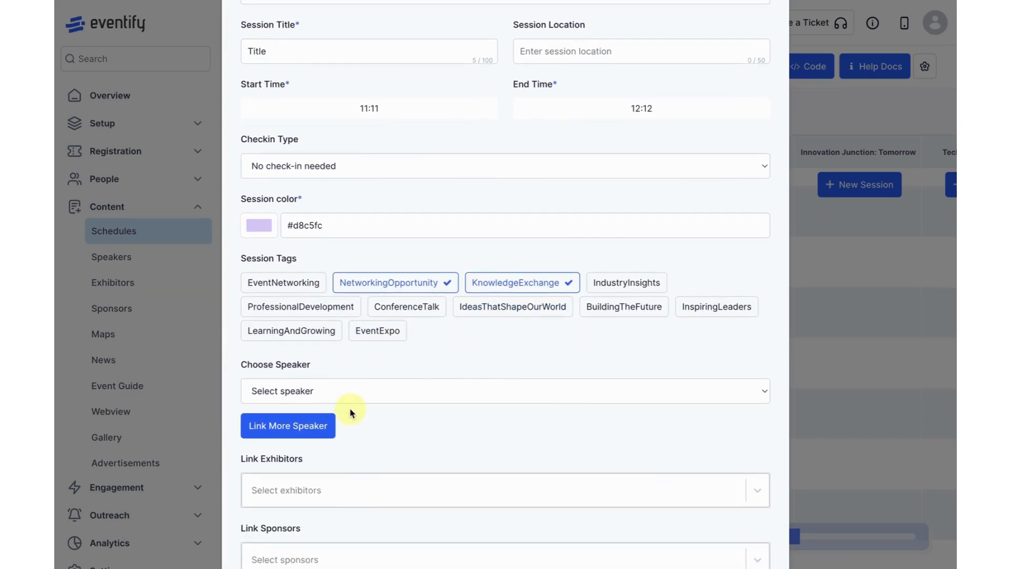
- Choose a speaker for the session and link a second speaker to it
{"action": "scroll", "coordinate": [368, 323], "scroll_direction": "down", "scroll_amount": 6}
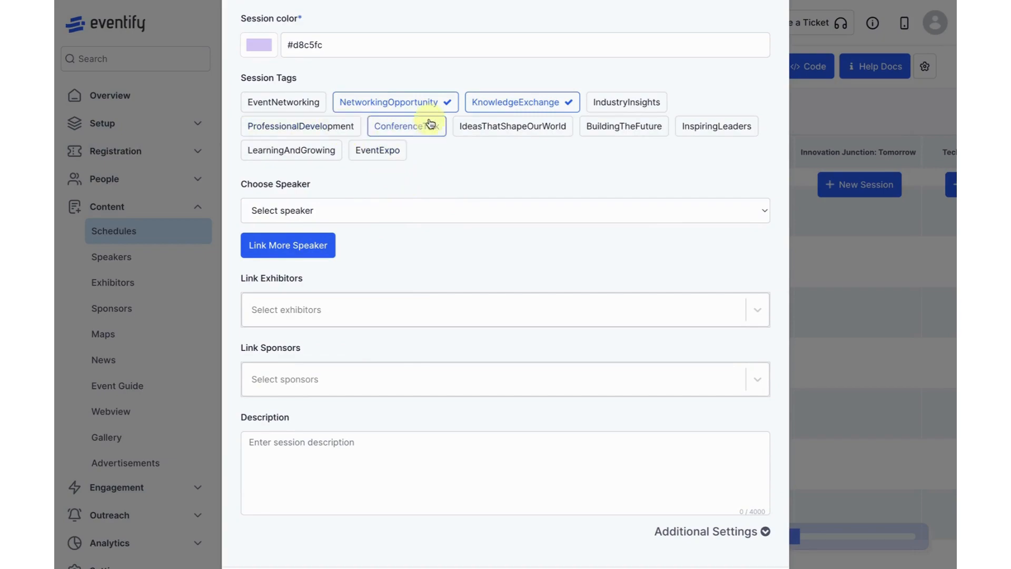
{"action": "left_click", "coordinate": [396, 219]}
{"action": "left_click", "coordinate": [401, 257]}
{"action": "left_click", "coordinate": [262, 244]}
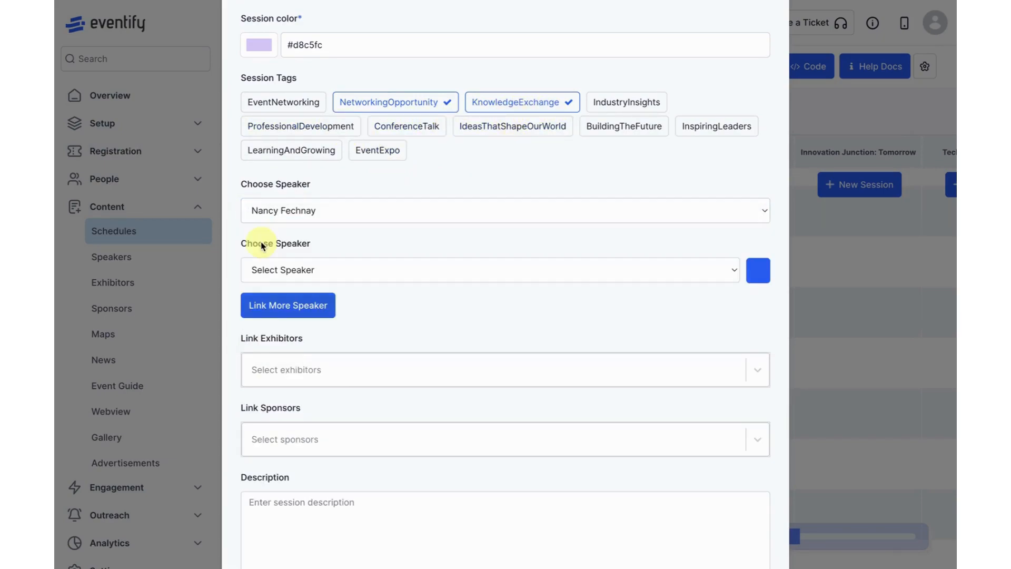
{"action": "left_click", "coordinate": [314, 270]}
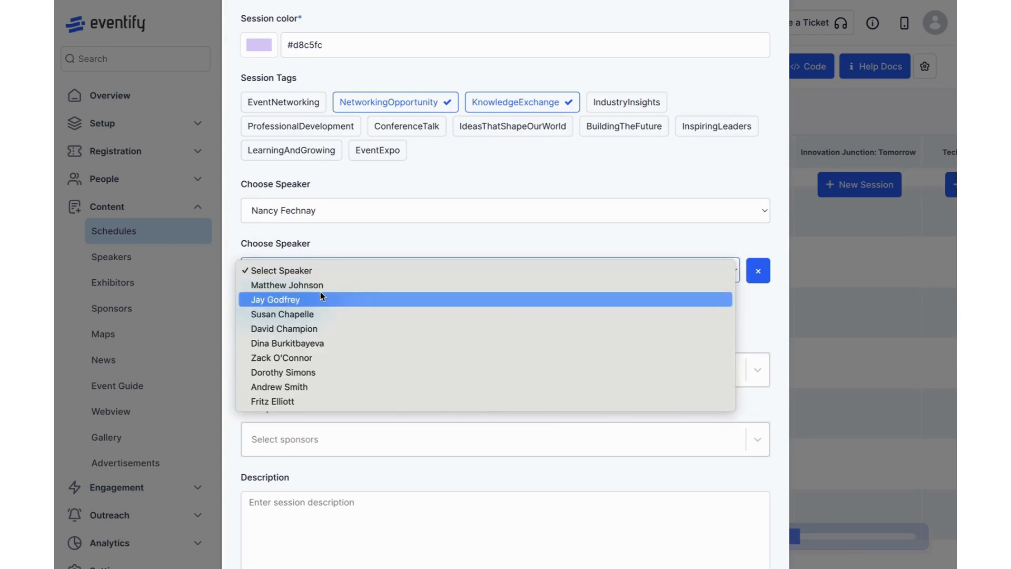
{"action": "left_click", "coordinate": [325, 327]}
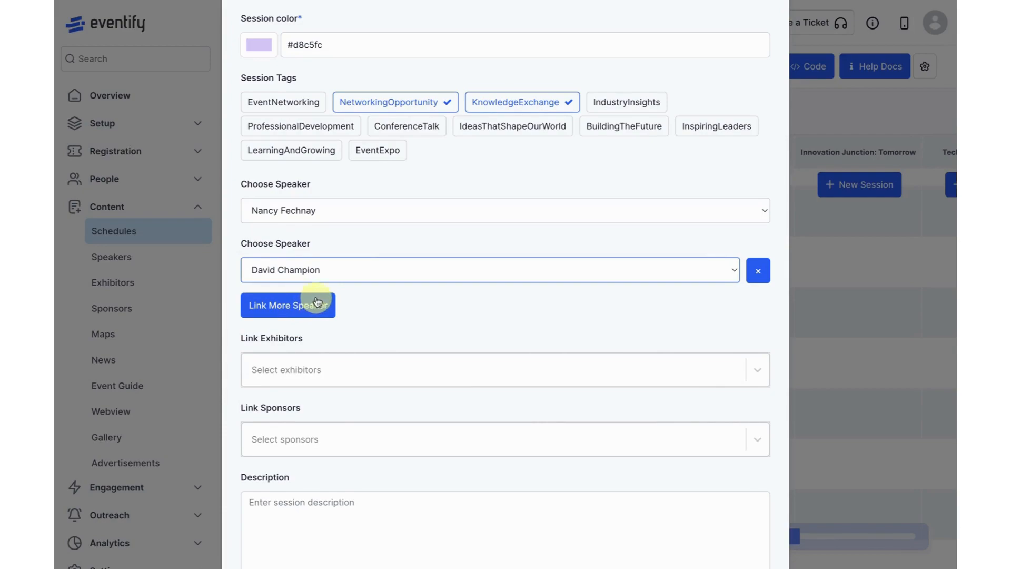
- Link the exhibitor Hypernova to the session
{"action": "scroll", "coordinate": [316, 300], "scroll_direction": "down", "scroll_amount": 1}
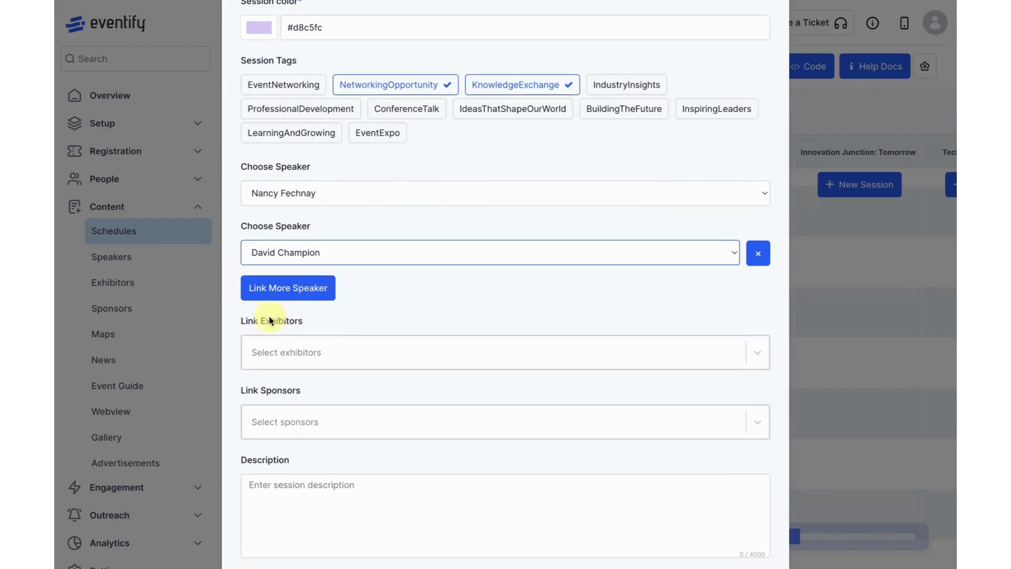
{"action": "left_click", "coordinate": [325, 351]}
{"action": "left_click", "coordinate": [331, 411]}
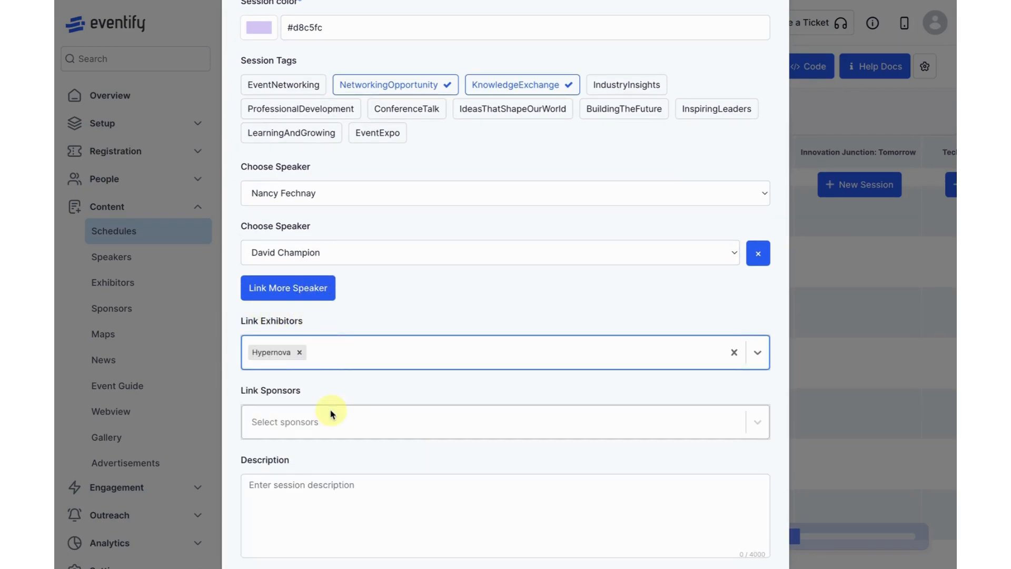
- Expand the session's additional settings, try the different session types and choose With Ticket & Private
{"action": "scroll", "coordinate": [388, 343], "scroll_direction": "down", "scroll_amount": 2}
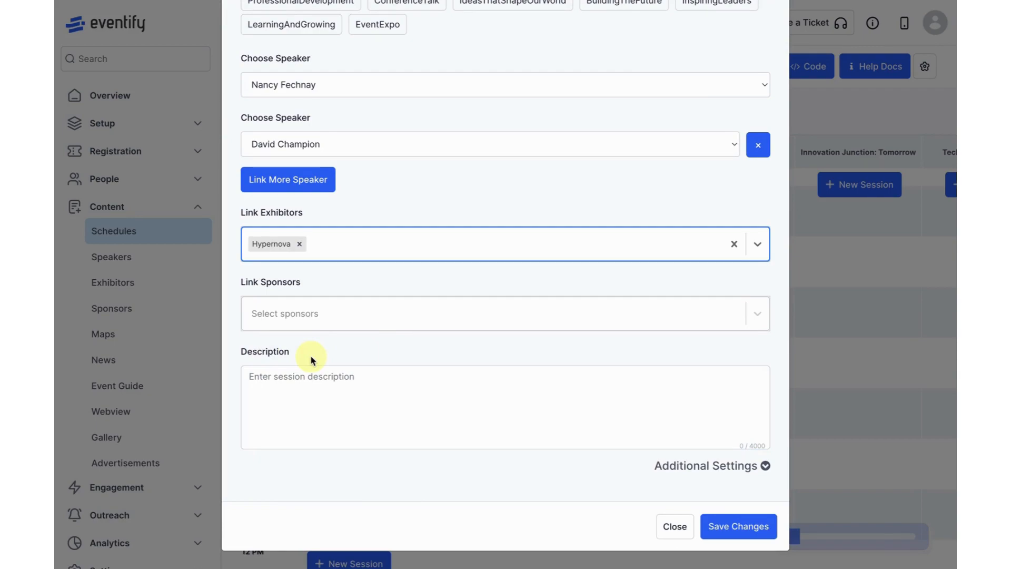
{"action": "left_click", "coordinate": [765, 466]}
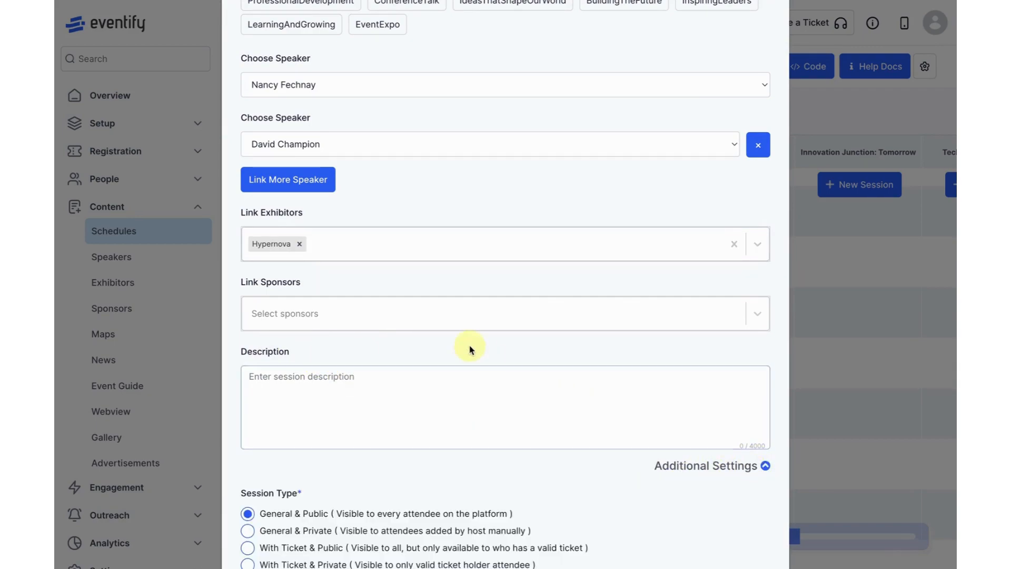
{"action": "scroll", "coordinate": [471, 350], "scroll_direction": "down", "scroll_amount": 5}
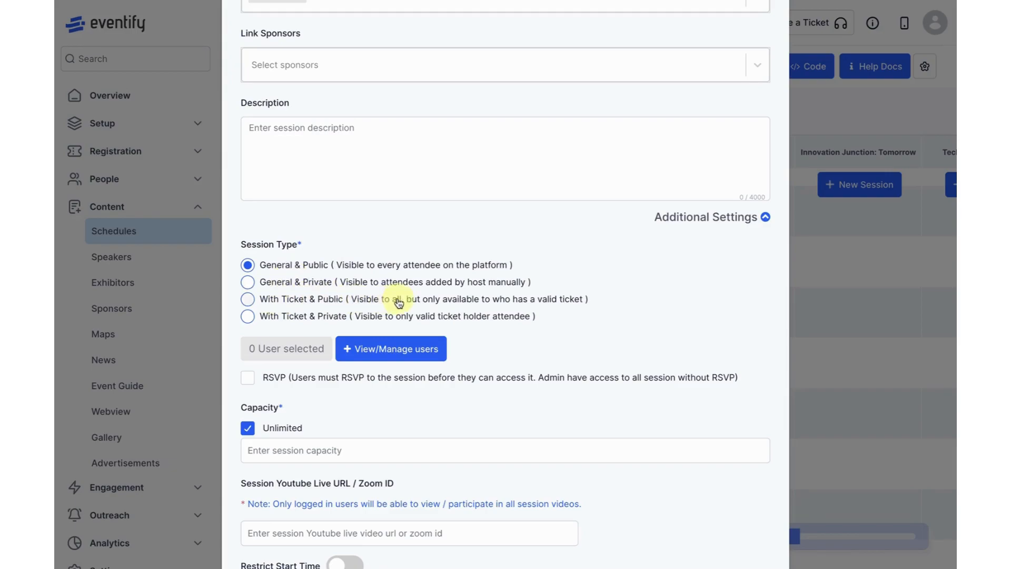
{"action": "left_click", "coordinate": [258, 291]}
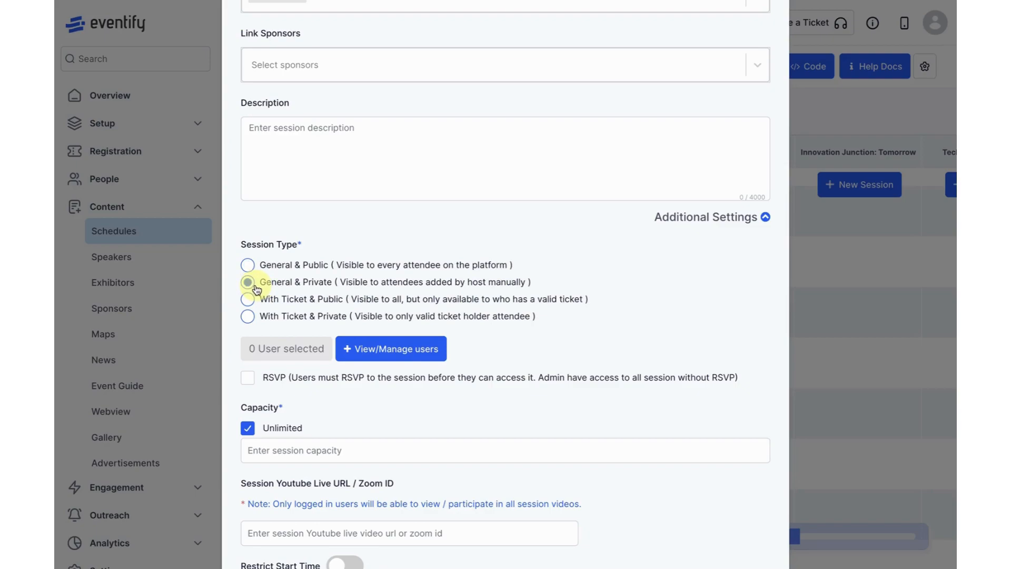
{"action": "left_click", "coordinate": [248, 302]}
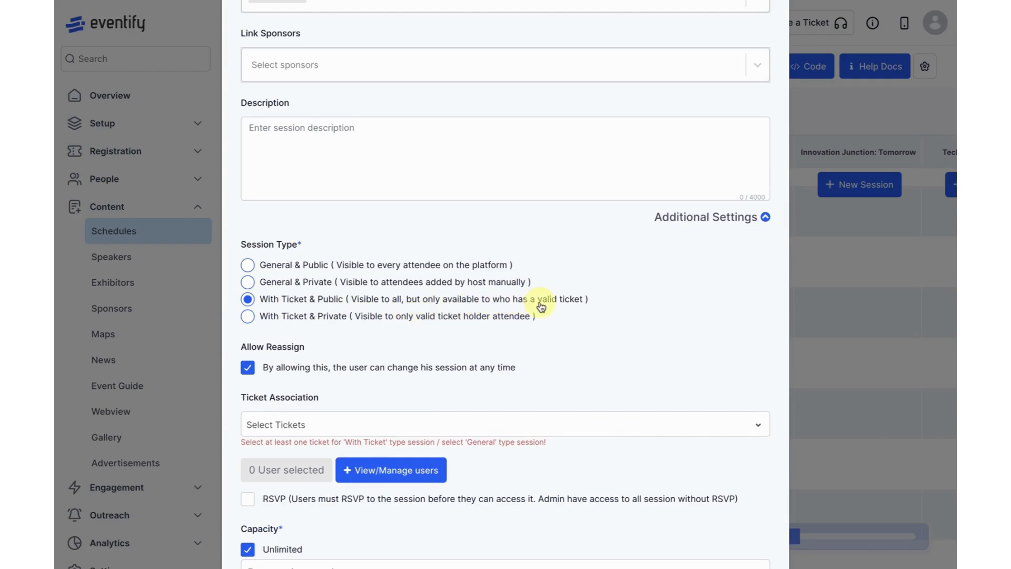
{"action": "left_click", "coordinate": [248, 317]}
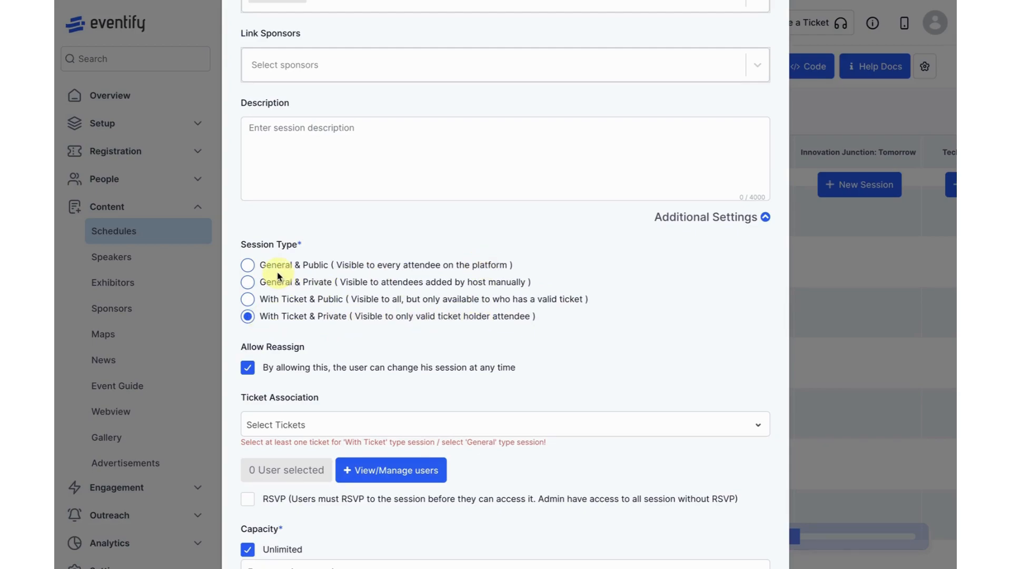
- Add the third and fourth attendees in the user list to the session and save the selection
{"action": "scroll", "coordinate": [279, 276], "scroll_direction": "down", "scroll_amount": 2}
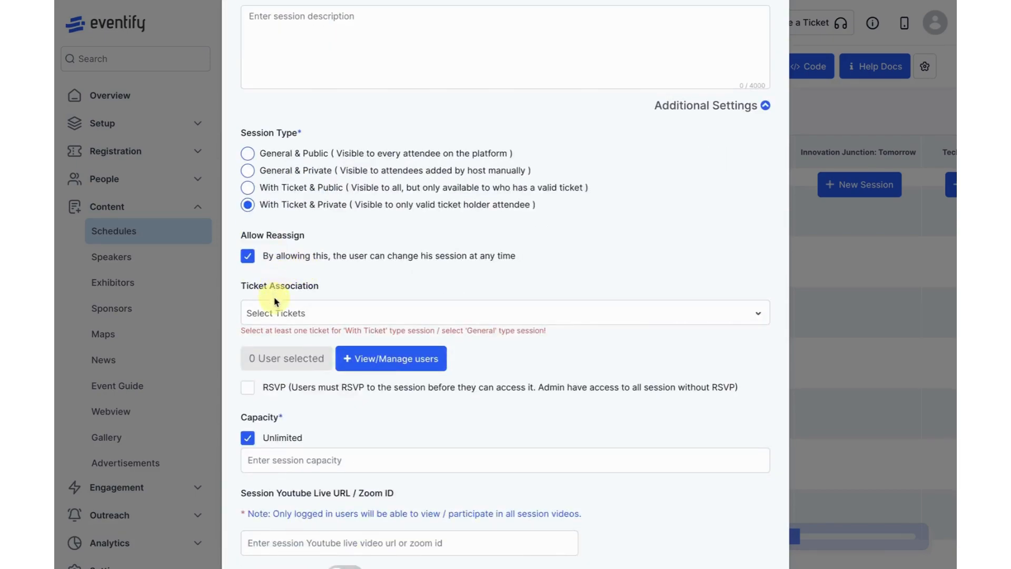
{"action": "left_click", "coordinate": [351, 357]}
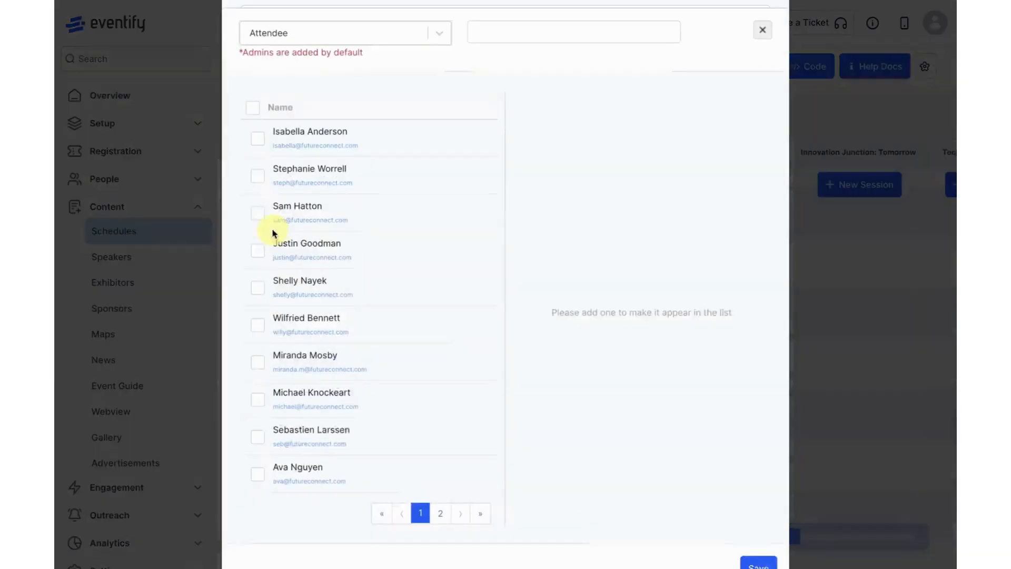
{"action": "left_click", "coordinate": [258, 223]}
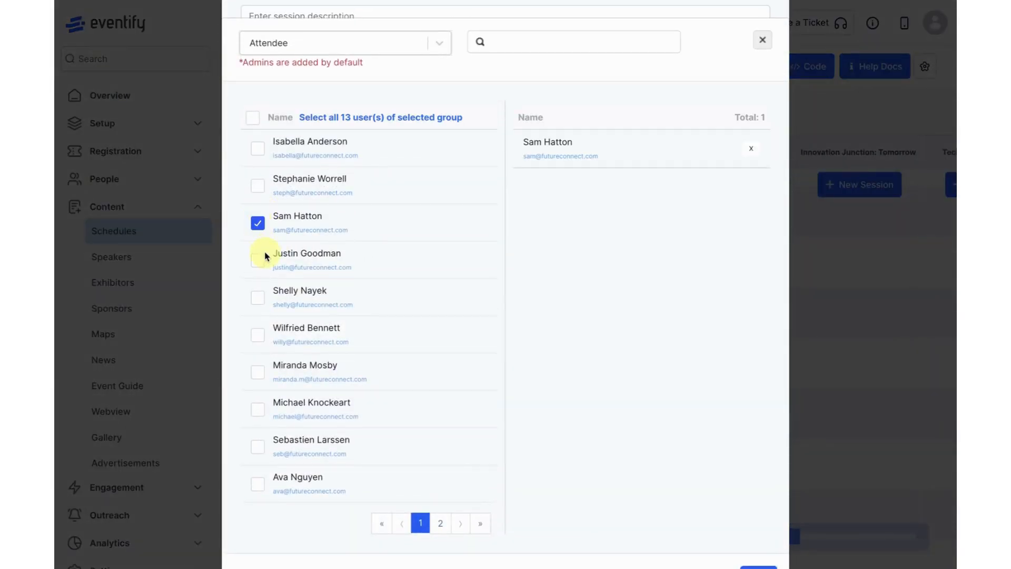
{"action": "left_click", "coordinate": [258, 261]}
{"action": "scroll", "coordinate": [594, 255], "scroll_direction": "down", "scroll_amount": 2}
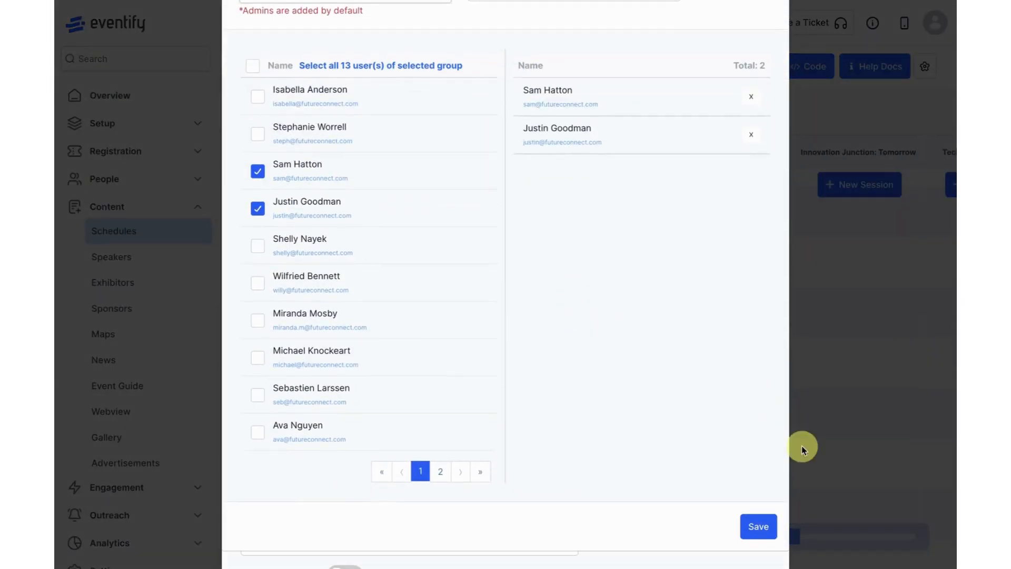
{"action": "left_click", "coordinate": [761, 530]}
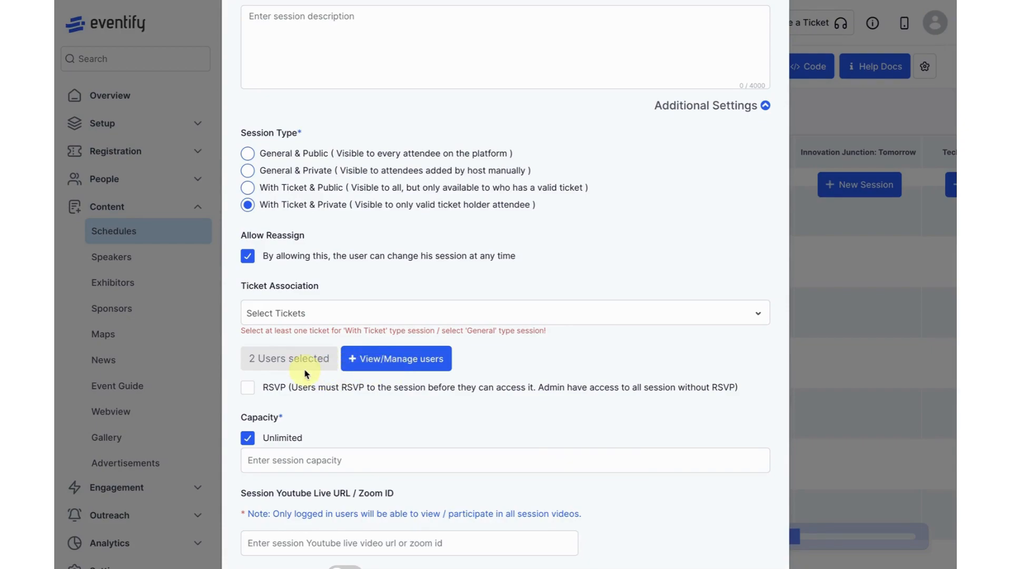
- View the tickets available for association, leave them unselected, and require users to RSVP to the session
{"action": "left_click", "coordinate": [294, 316]}
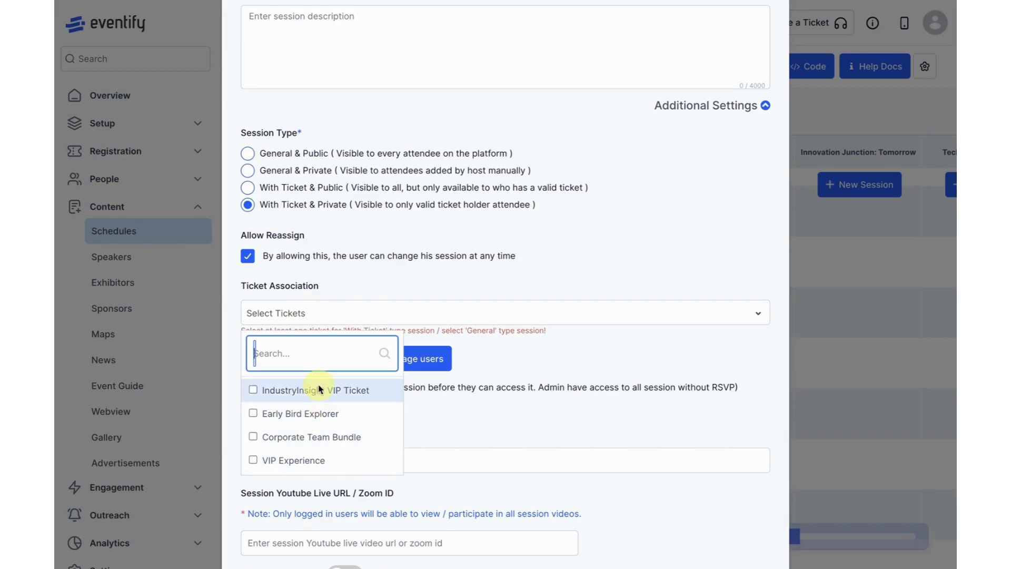
{"action": "left_click", "coordinate": [424, 275]}
{"action": "scroll", "coordinate": [268, 365], "scroll_direction": "down", "scroll_amount": 1}
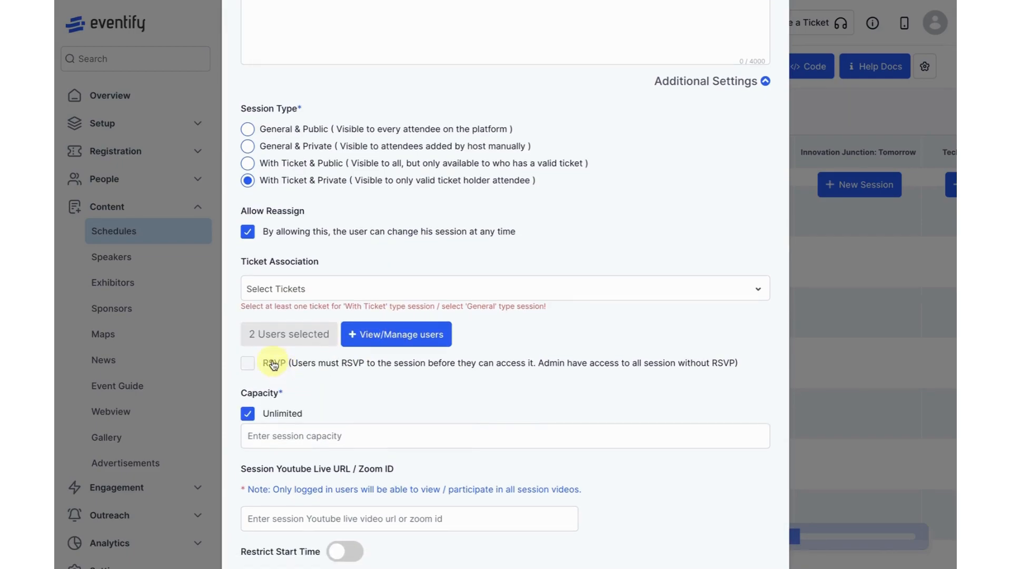
{"action": "left_click", "coordinate": [250, 363]}
- Turn off unlimited capacity and set the session capacity to 546547
{"action": "scroll", "coordinate": [295, 337], "scroll_direction": "down", "scroll_amount": 4}
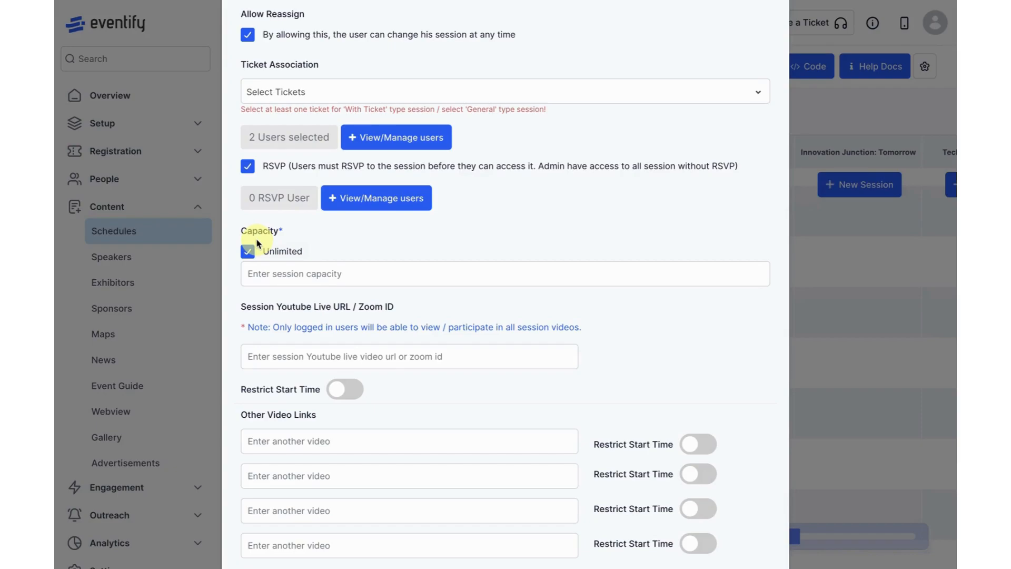
{"action": "left_click", "coordinate": [248, 252]}
{"action": "left_click", "coordinate": [255, 274]}
{"action": "type", "text": "546547"}
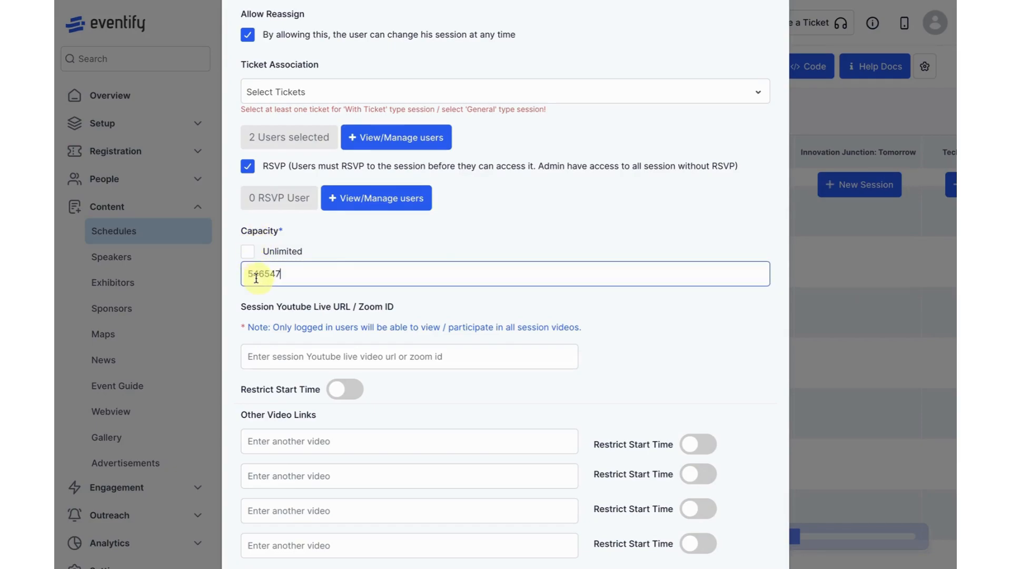
- Examine the session's capacity and Youtube Live URL / Zoom ID fields
{"action": "scroll", "coordinate": [443, 230], "scroll_direction": "down", "scroll_amount": 1}
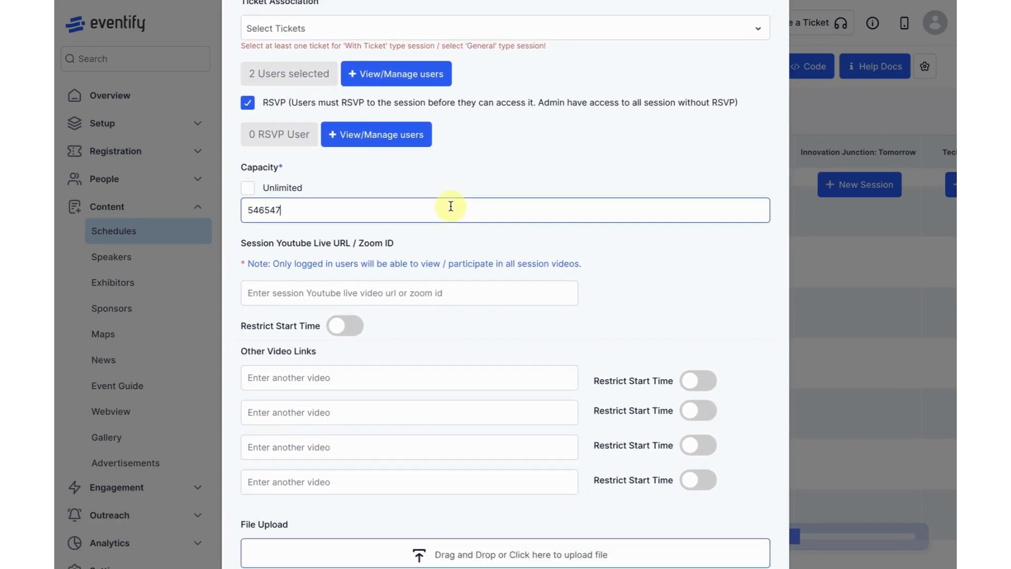
{"action": "left_click", "coordinate": [447, 32]}
{"action": "left_click", "coordinate": [413, 284]}
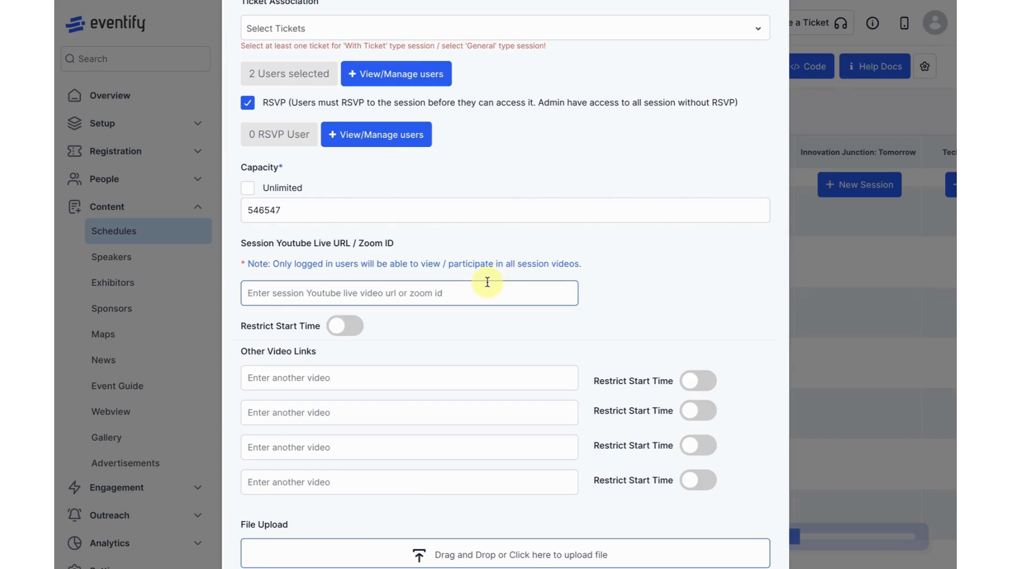
{"action": "left_click", "coordinate": [465, 200]}
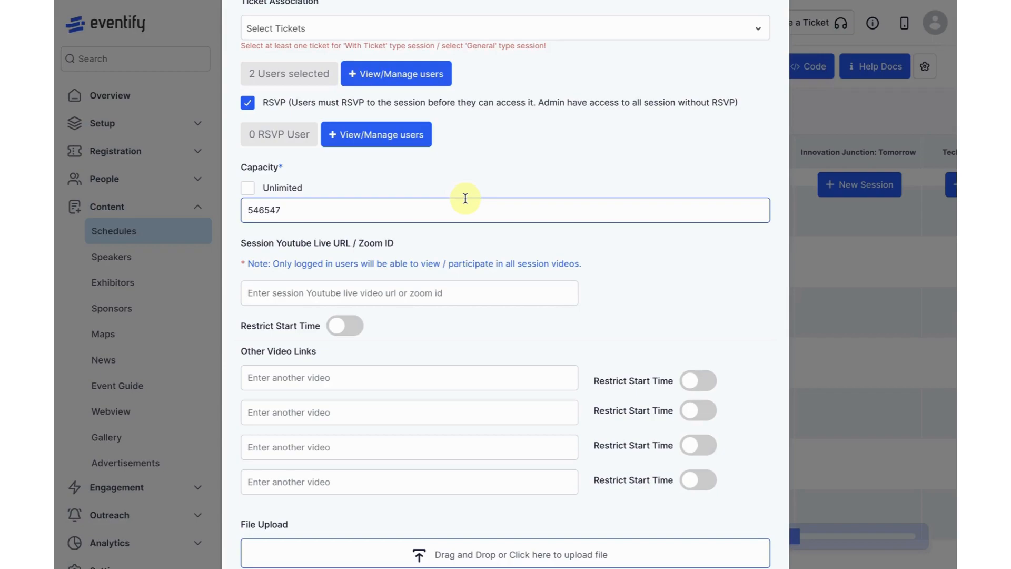
{"action": "left_click", "coordinate": [466, 197]}
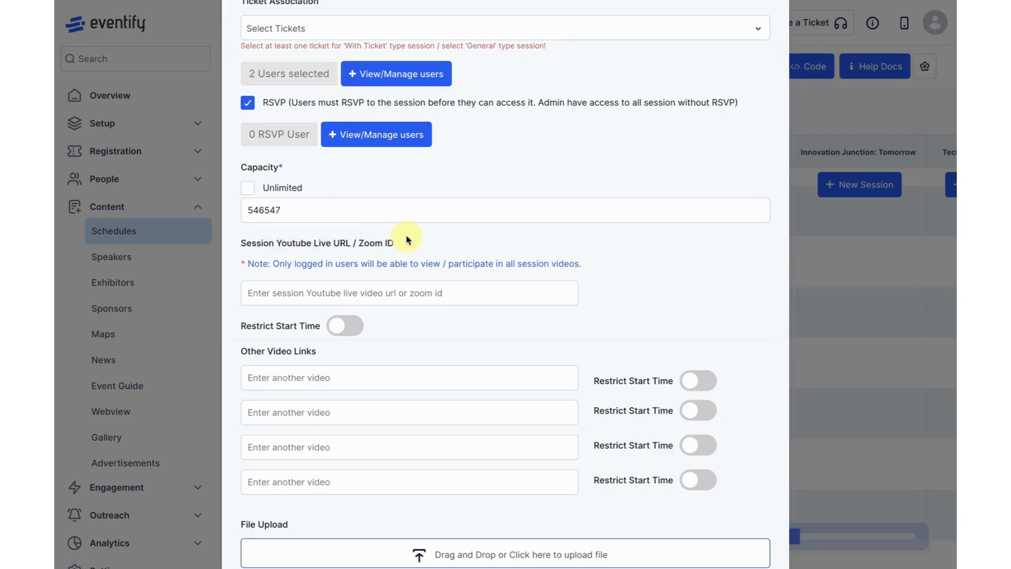
{"action": "left_click", "coordinate": [390, 292]}
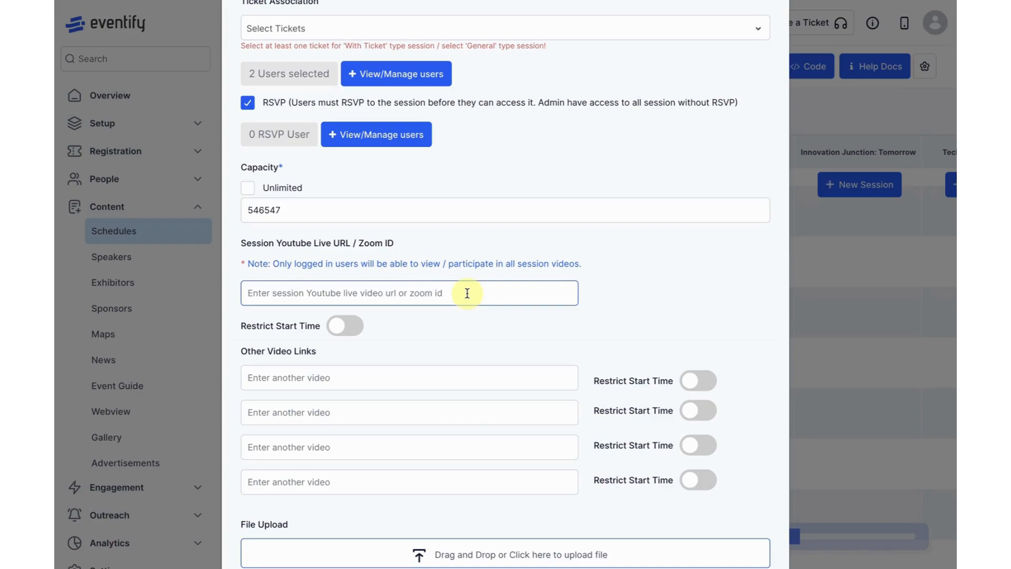
- Try restricting the start time of the session's live video, leaving the restriction off
{"action": "left_click", "coordinate": [347, 254]}
{"action": "left_click", "coordinate": [353, 254]}
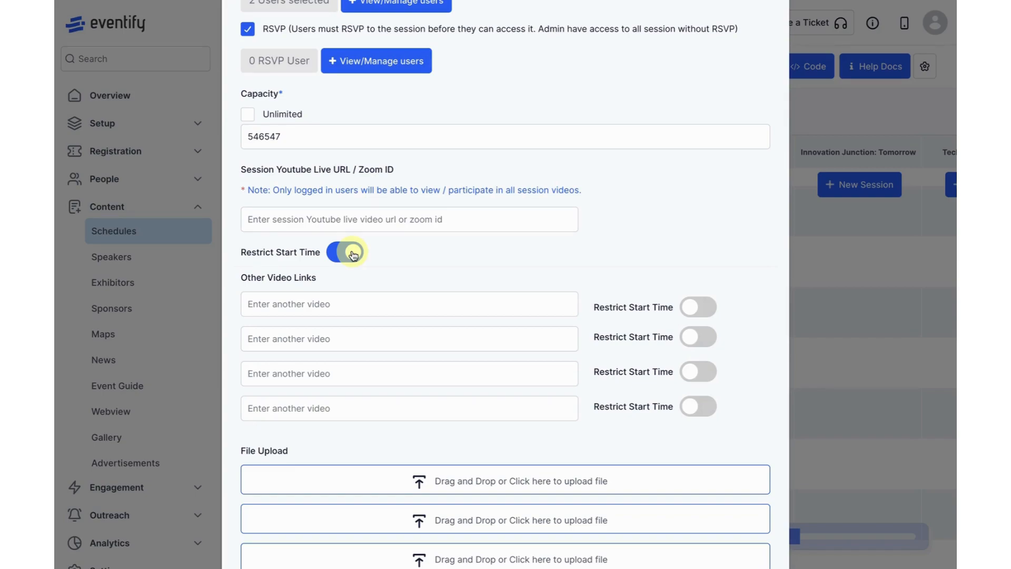
{"action": "left_click", "coordinate": [353, 255]}
- Examine the other video link fields with their start time restrictions and the file upload slots
{"action": "left_click", "coordinate": [323, 304]}
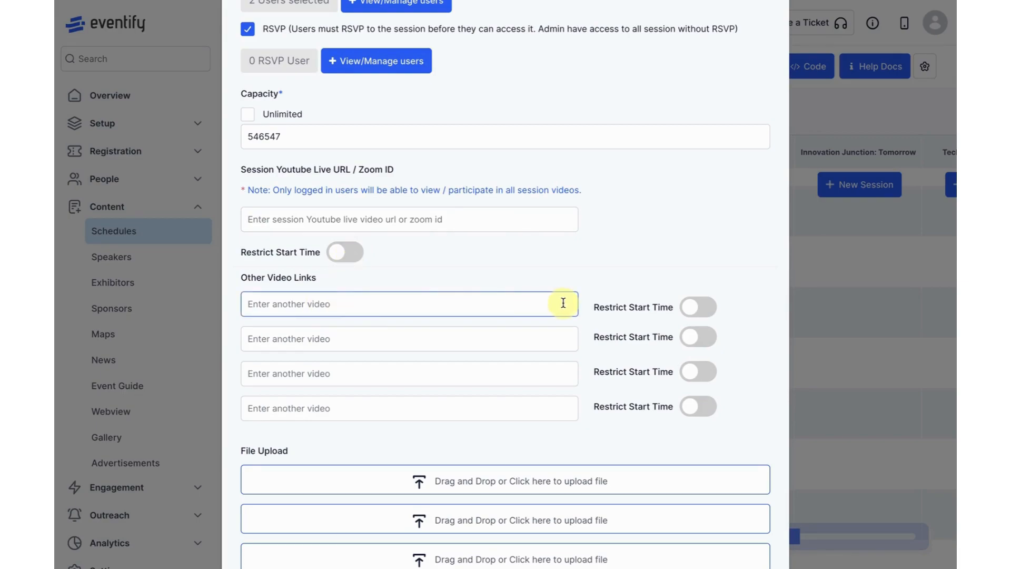
{"action": "left_click", "coordinate": [298, 337]}
{"action": "left_click", "coordinate": [412, 309]}
{"action": "scroll", "coordinate": [413, 310], "scroll_direction": "down", "scroll_amount": 1}
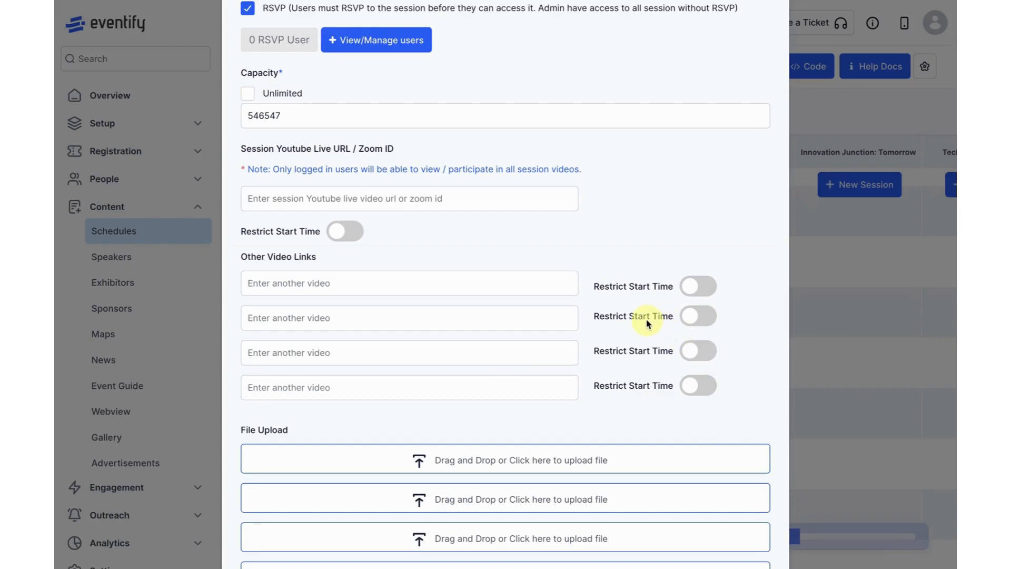
{"action": "left_click", "coordinate": [558, 307]}
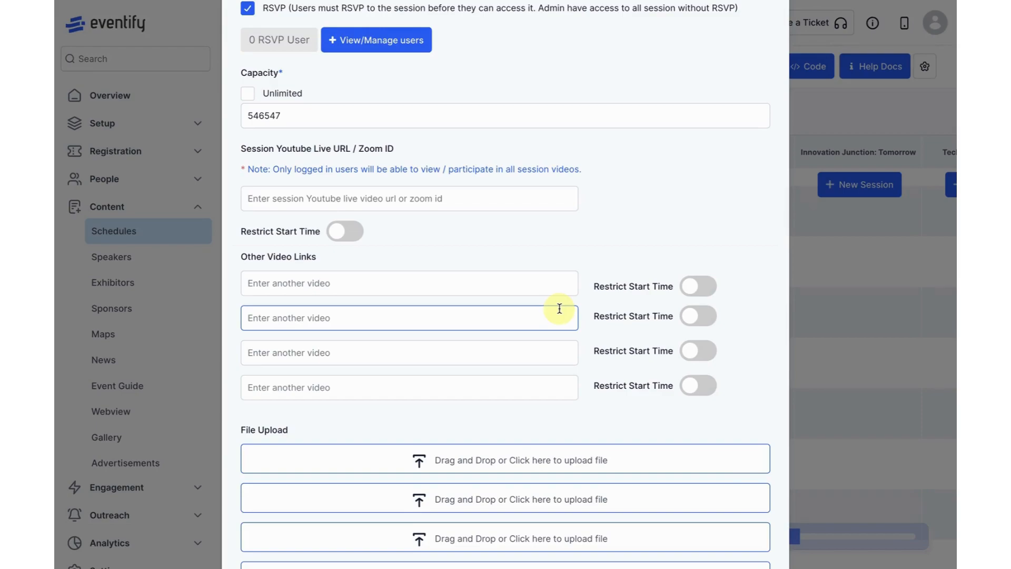
{"action": "scroll", "coordinate": [560, 308], "scroll_direction": "down", "scroll_amount": 2}
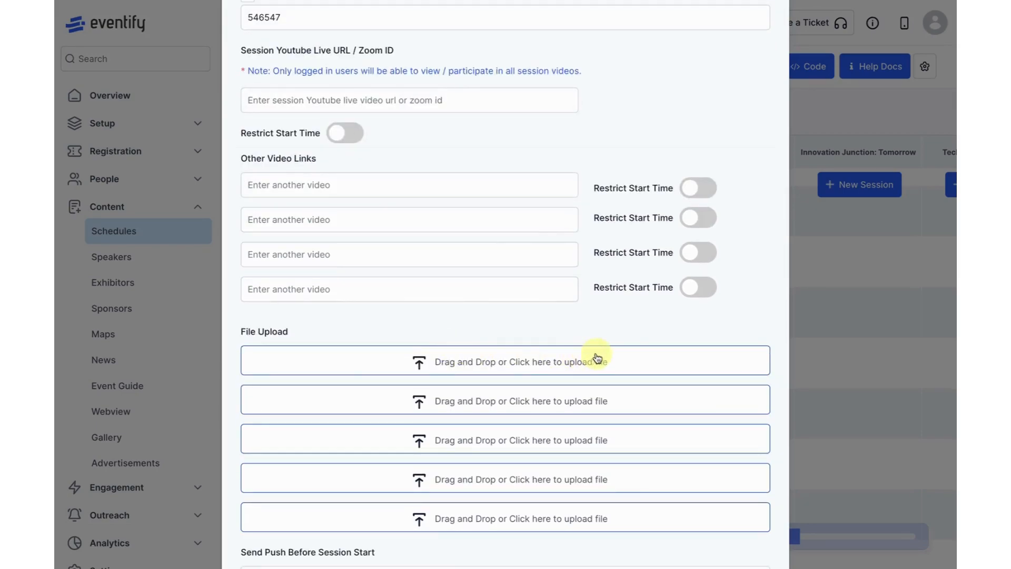
{"action": "scroll", "coordinate": [632, 358], "scroll_direction": "down", "scroll_amount": 2}
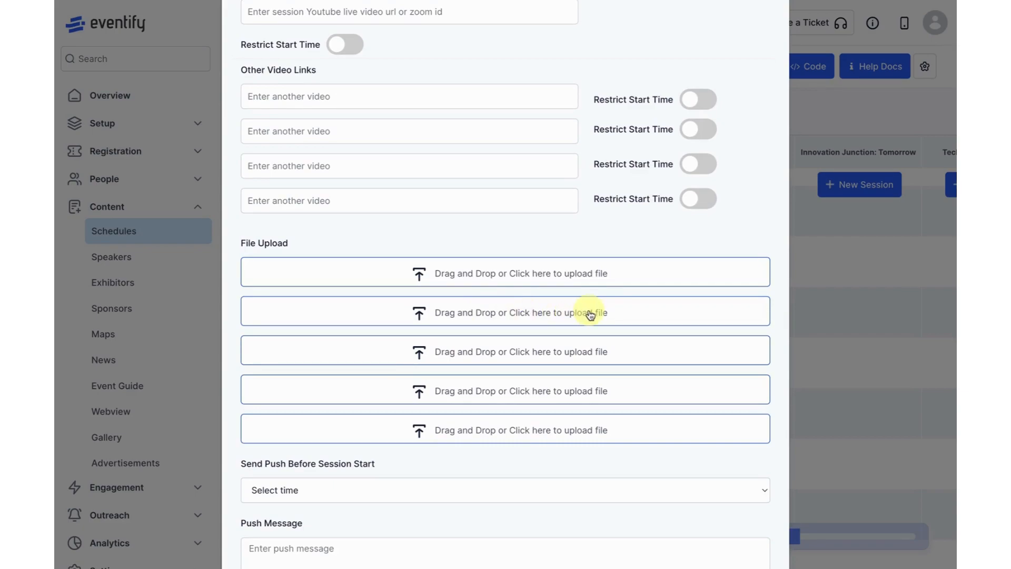
- Try a push notification 10 minutes before session start, and set it to 25 minutes instead
{"action": "scroll", "coordinate": [579, 313], "scroll_direction": "down", "scroll_amount": 4}
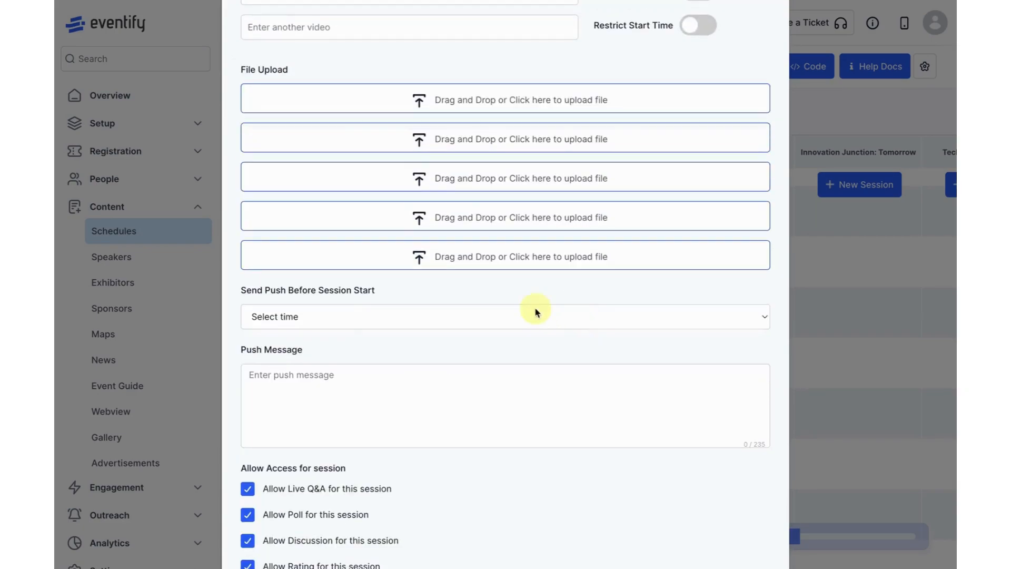
{"action": "left_click", "coordinate": [336, 317]}
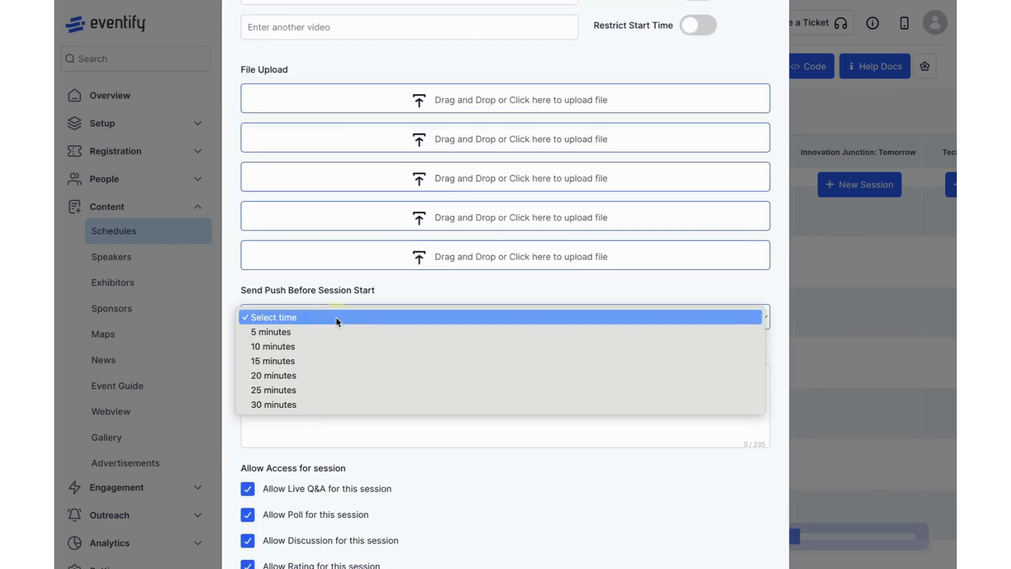
{"action": "left_click", "coordinate": [336, 346]}
{"action": "left_click", "coordinate": [306, 378]}
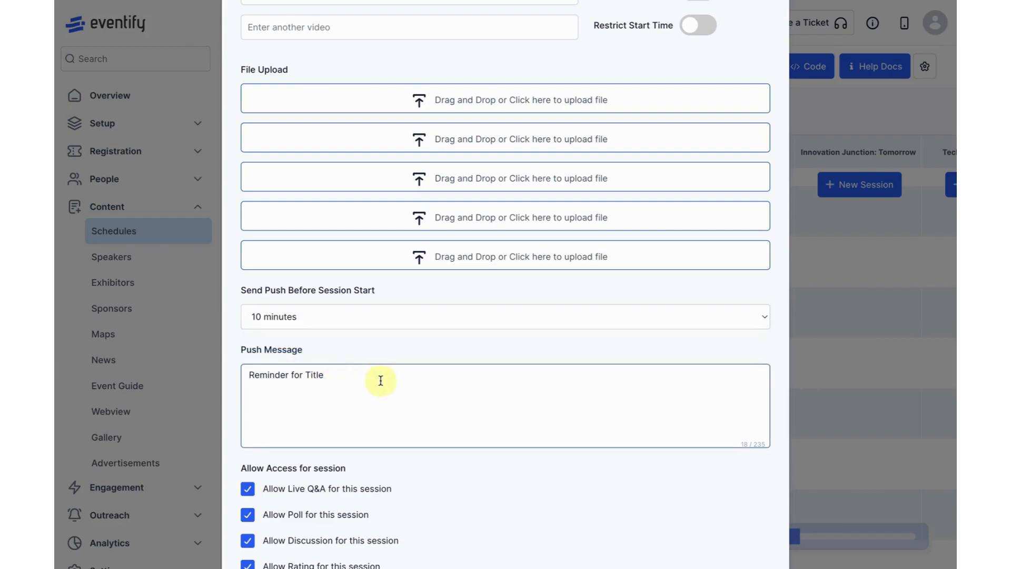
{"action": "scroll", "coordinate": [368, 357], "scroll_direction": "down", "scroll_amount": 2}
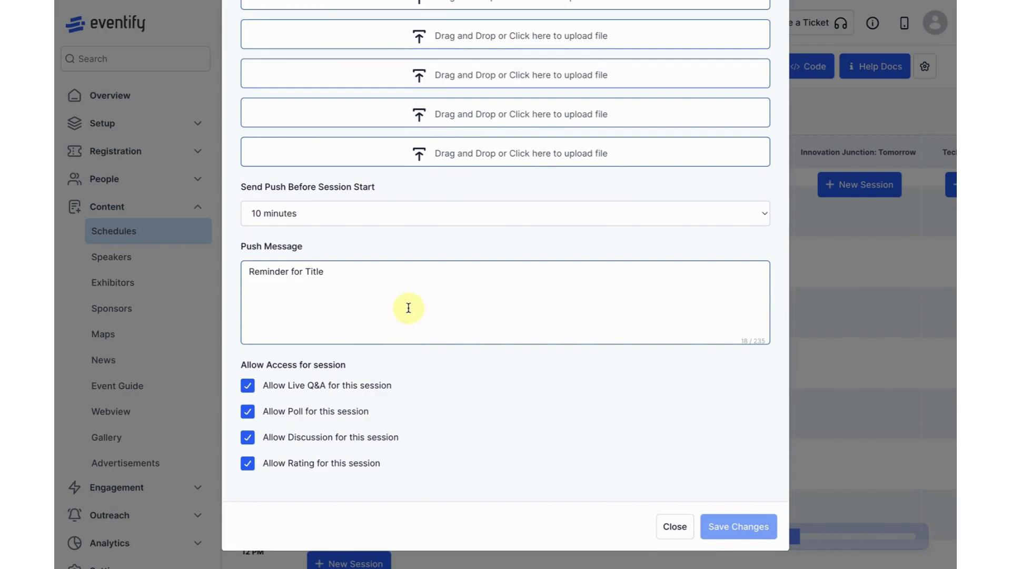
{"action": "left_click", "coordinate": [413, 223]}
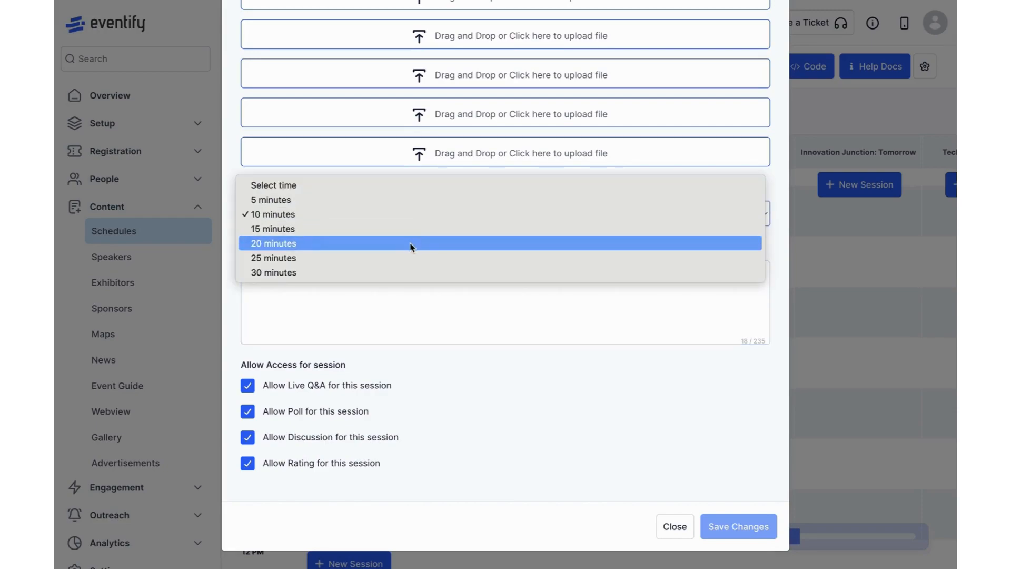
{"action": "left_click", "coordinate": [412, 258]}
{"action": "left_click", "coordinate": [422, 297]}
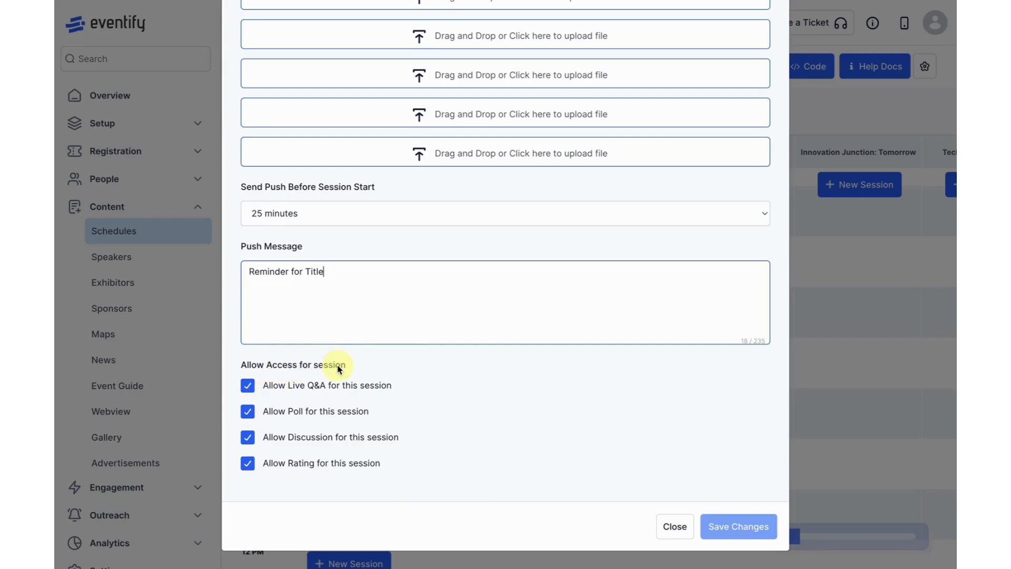
- Disallow discussion and rating for the session while keeping live Q&A and polls allowed
{"action": "left_click", "coordinate": [252, 390]}
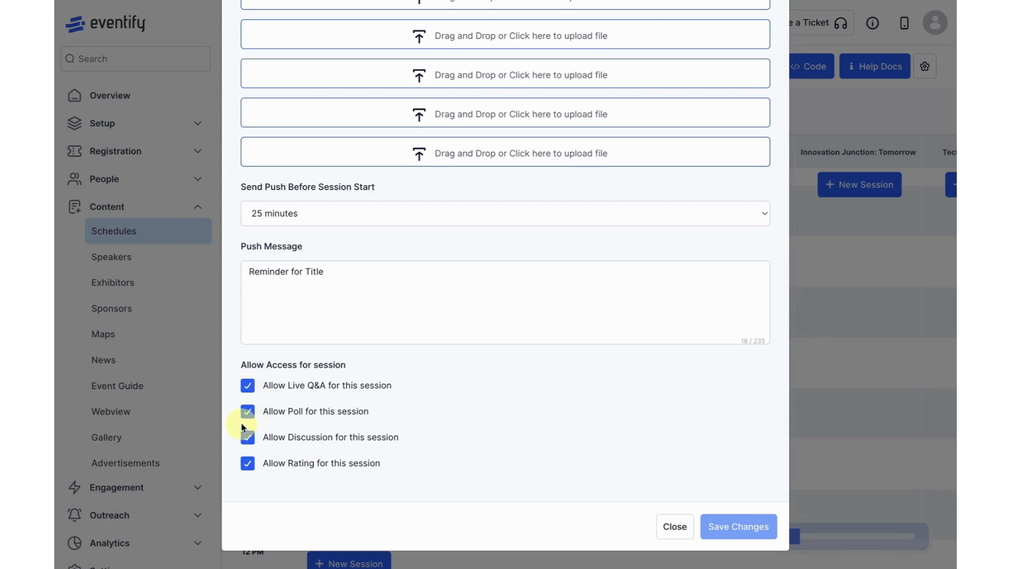
{"action": "left_click", "coordinate": [245, 415]}
{"action": "left_click", "coordinate": [248, 412]}
{"action": "left_click", "coordinate": [248, 413]}
{"action": "left_click", "coordinate": [250, 414]}
{"action": "left_click", "coordinate": [248, 438]}
{"action": "left_click", "coordinate": [249, 463]}
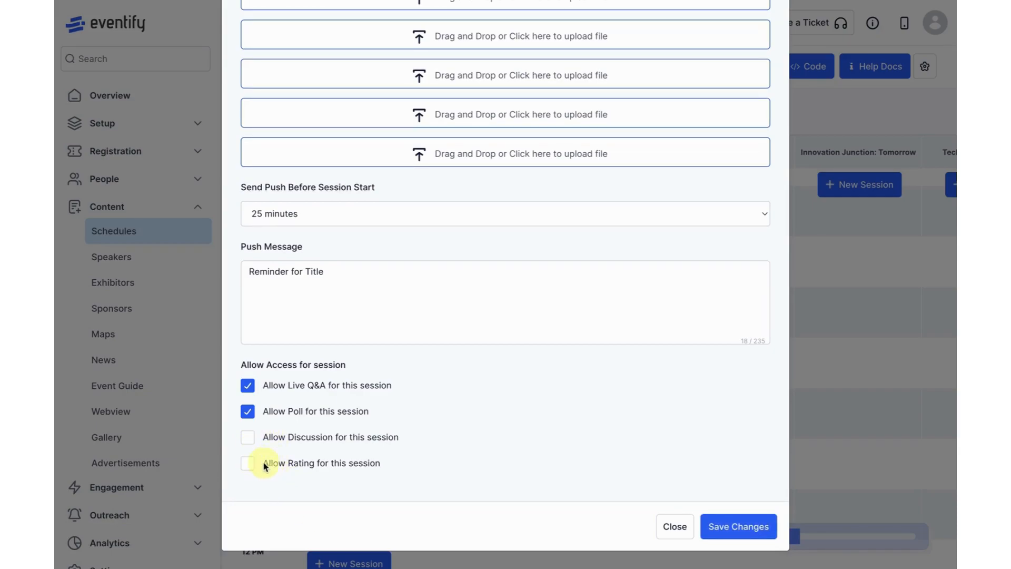
- Try to save the session, and close its form
{"action": "left_click", "coordinate": [741, 526]}
{"action": "scroll", "coordinate": [731, 474], "scroll_direction": "up", "scroll_amount": 12}
{"action": "scroll", "coordinate": [379, 187], "scroll_direction": "up", "scroll_amount": 12}
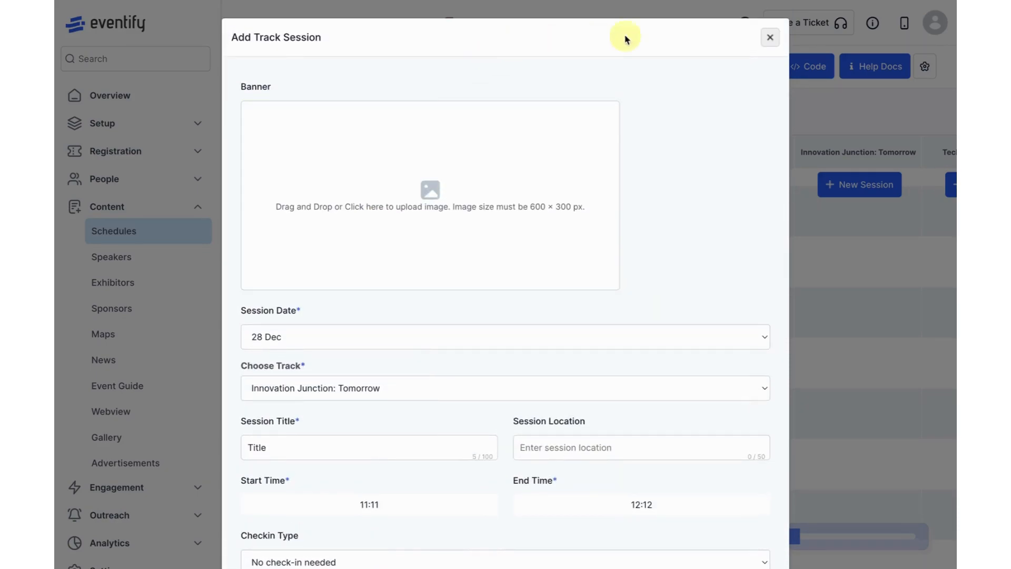
{"action": "left_click", "coordinate": [770, 38]}
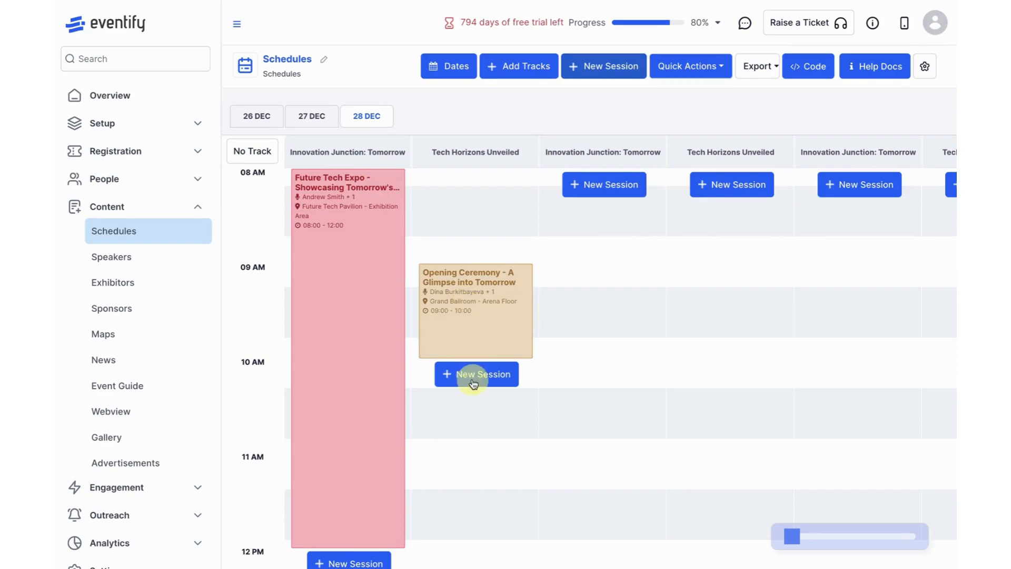
- View the new session form started from the Tech Horizons Unveiled track on 28 Dec, and close it
{"action": "left_click", "coordinate": [456, 377]}
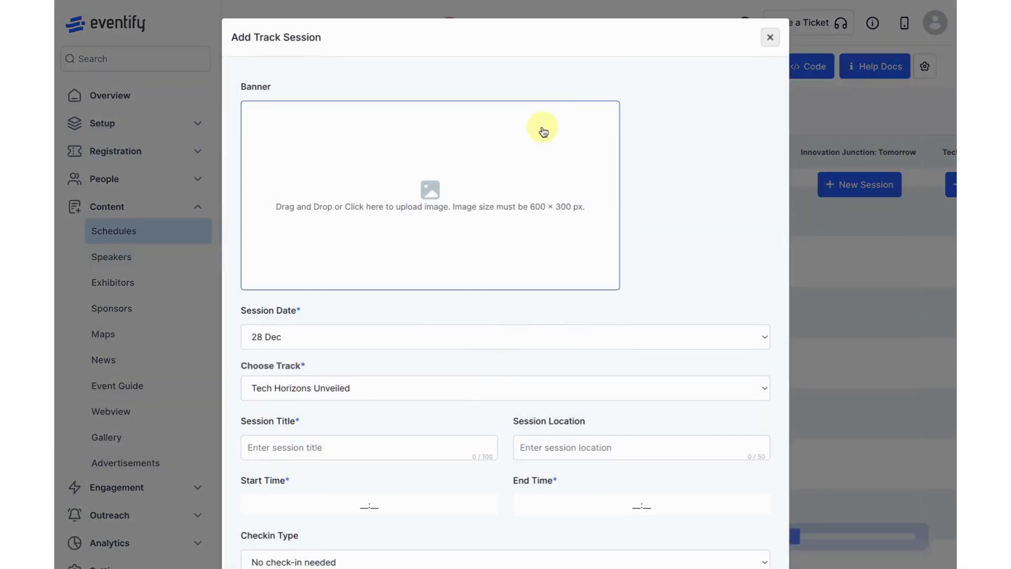
{"action": "left_click", "coordinate": [772, 37]}
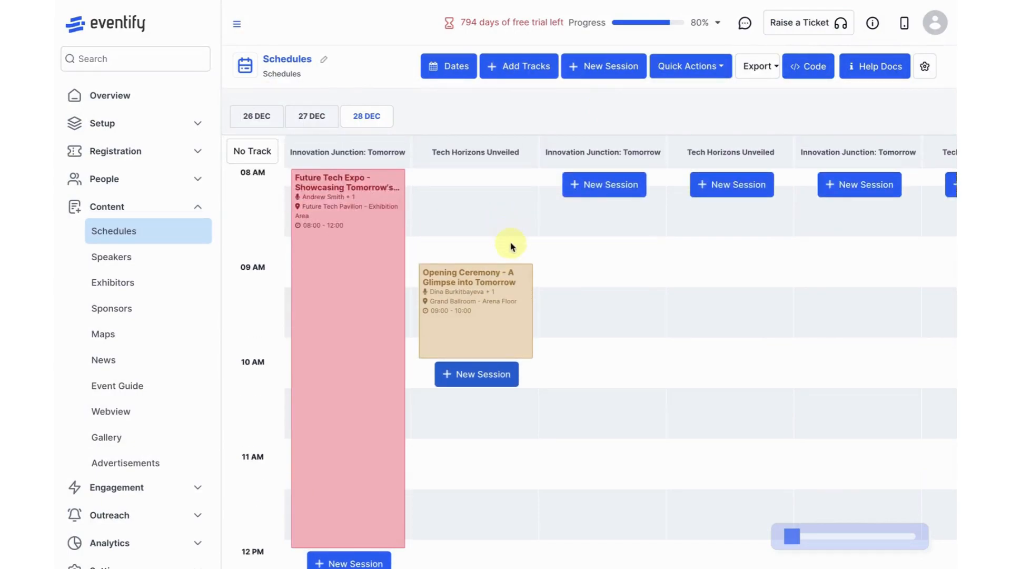